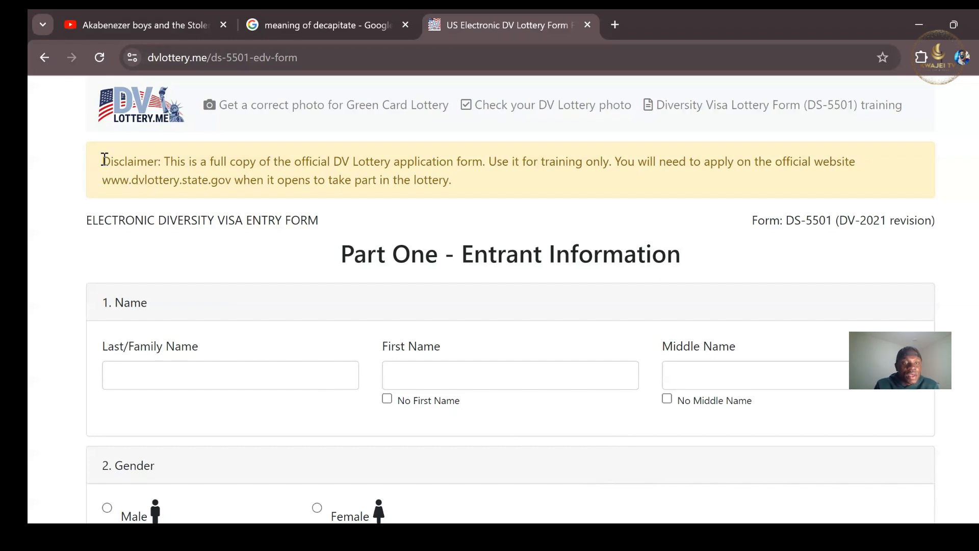
# Highlight the disclaimer and its official website address, then scroll down to Part One's Name section.
pyautogui.moveTo(104, 163); pyautogui.dragTo(456, 181)
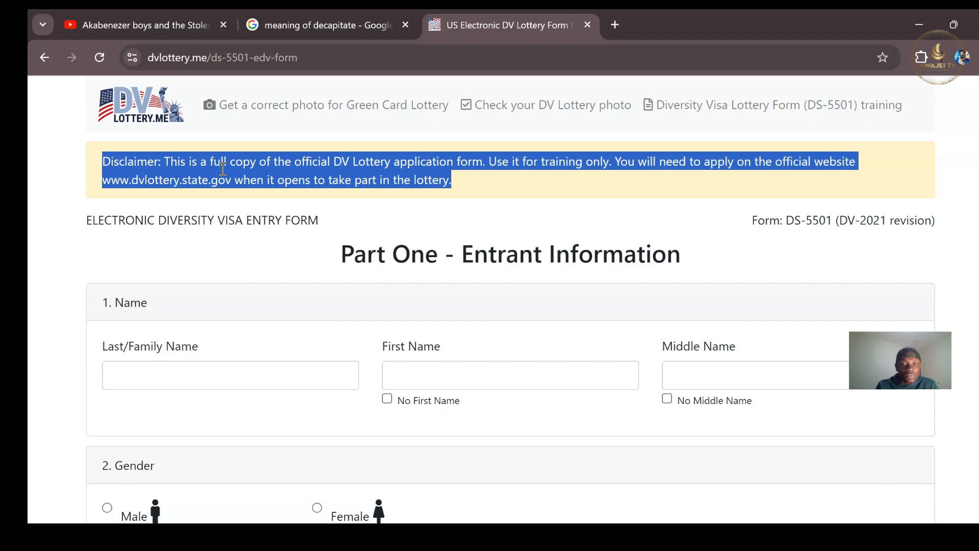
pyautogui.click(278, 226)
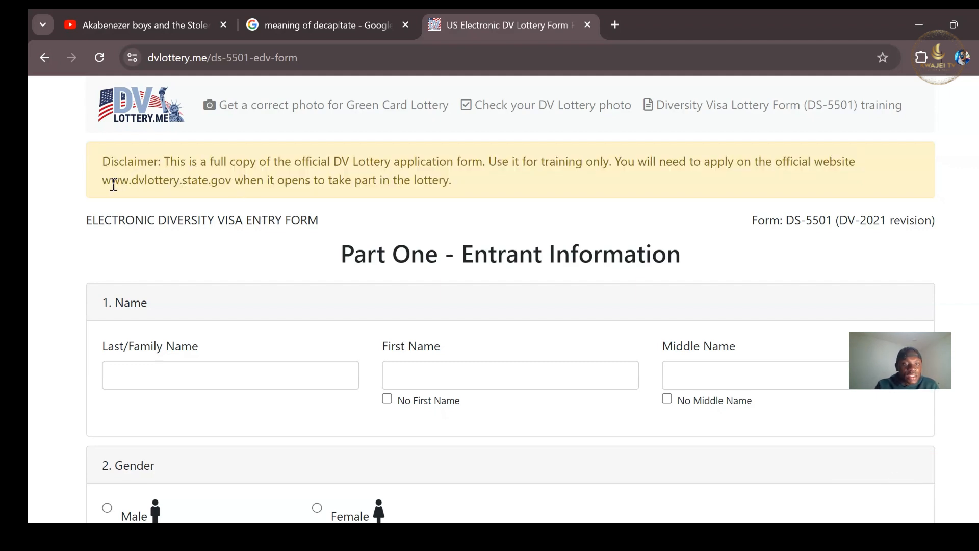
pyautogui.moveTo(103, 182); pyautogui.dragTo(231, 181)
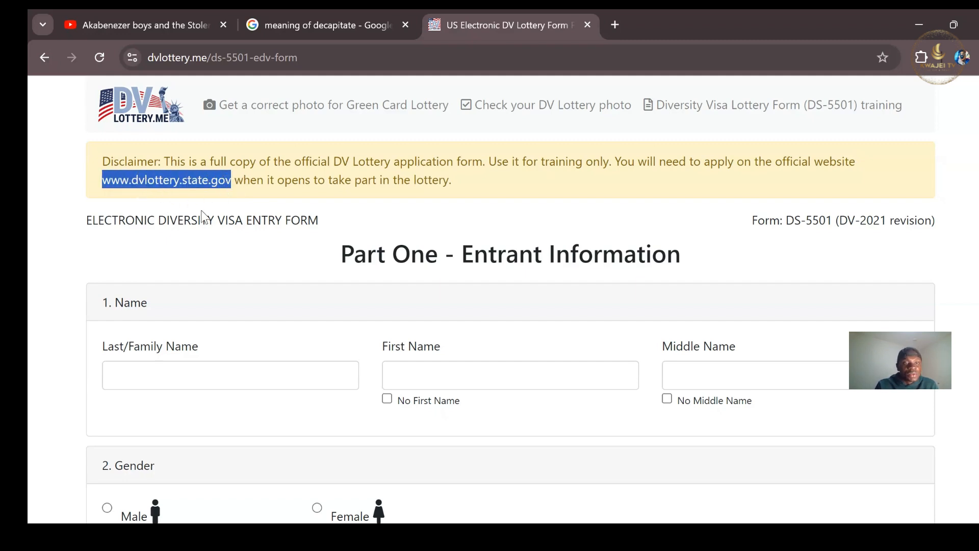
pyautogui.click(272, 197)
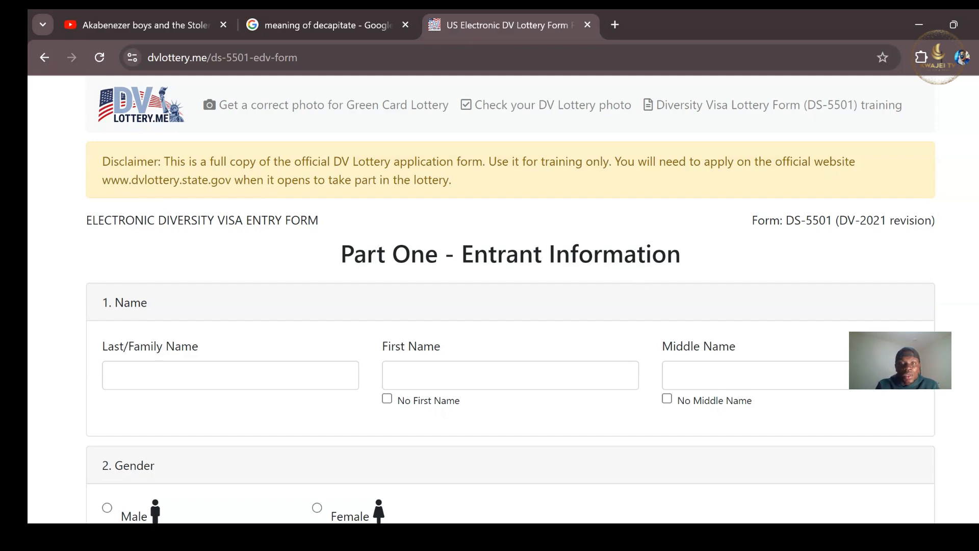
pyautogui.scroll(-3, 510, 299)
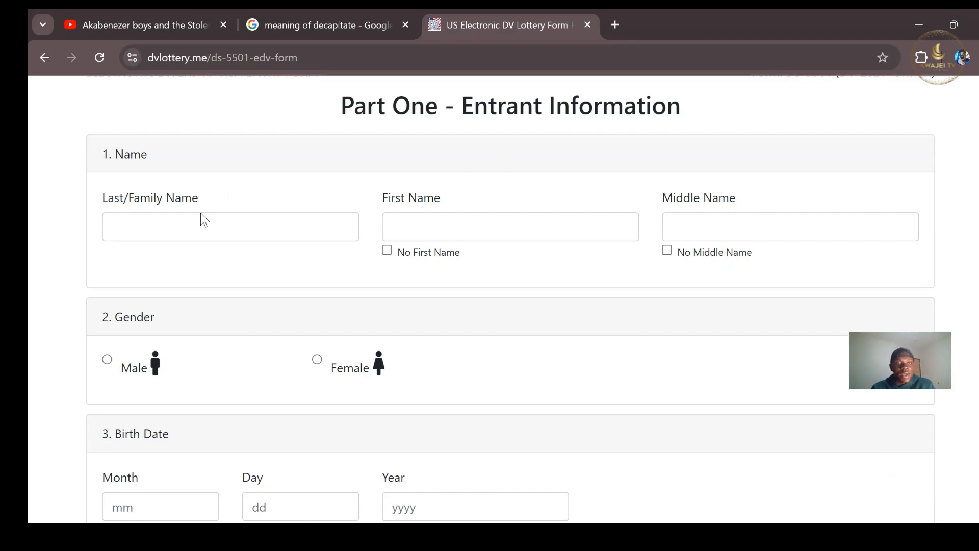
# Enter the entrant's last, first and middle names, leaving No Middle Name unticked.
pyautogui.click(183, 237)
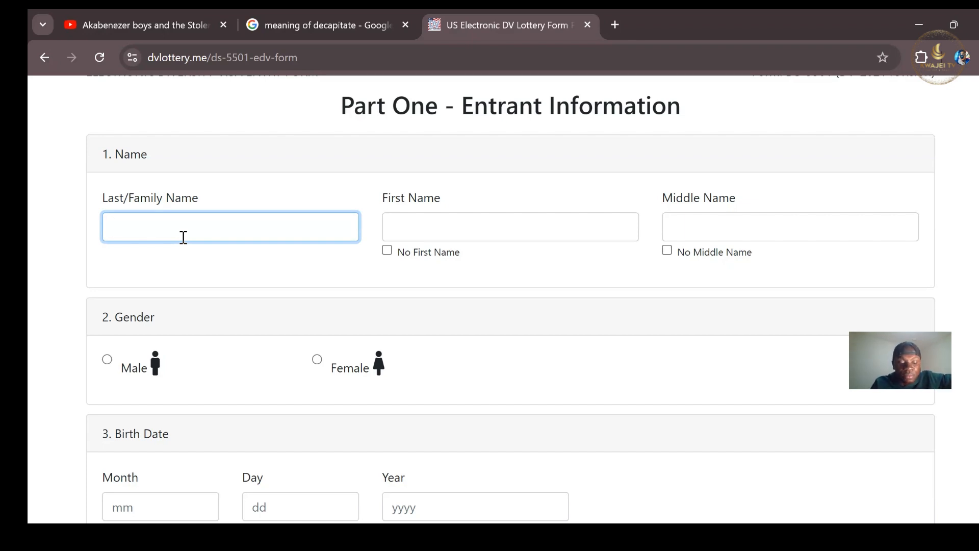
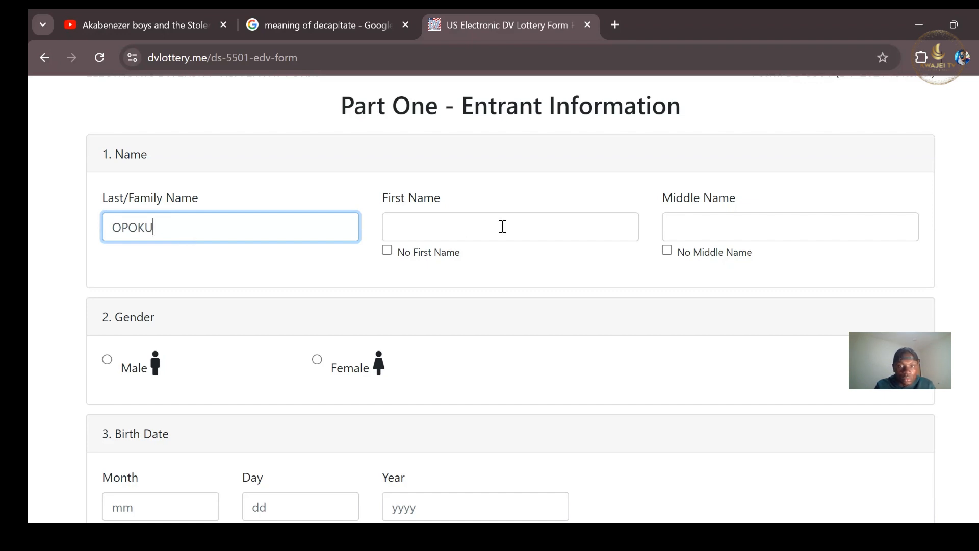
pyautogui.click(504, 226)
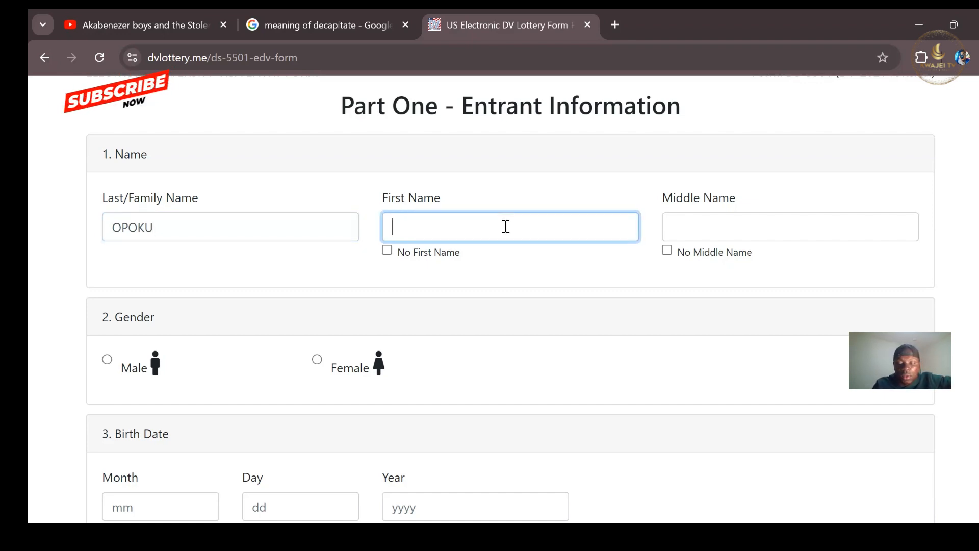
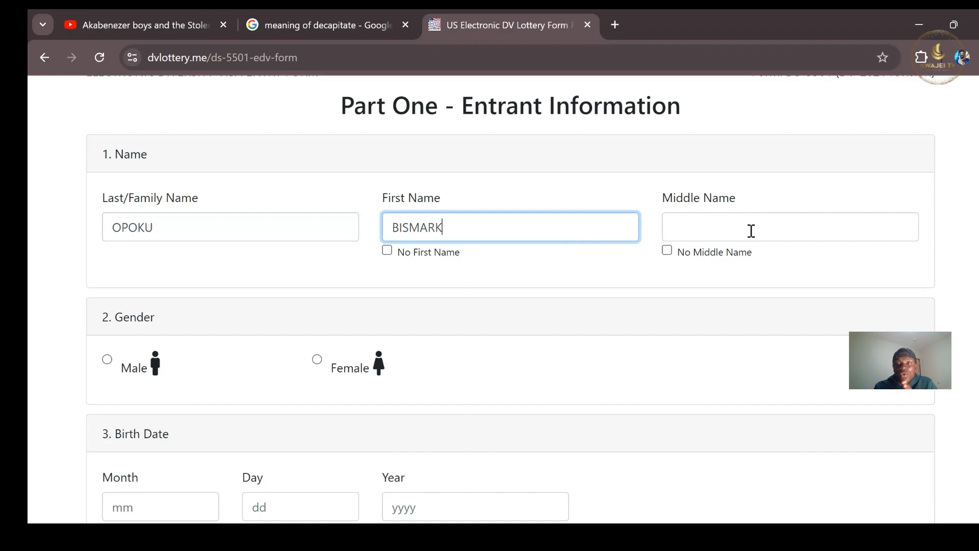
pyautogui.click(667, 252)
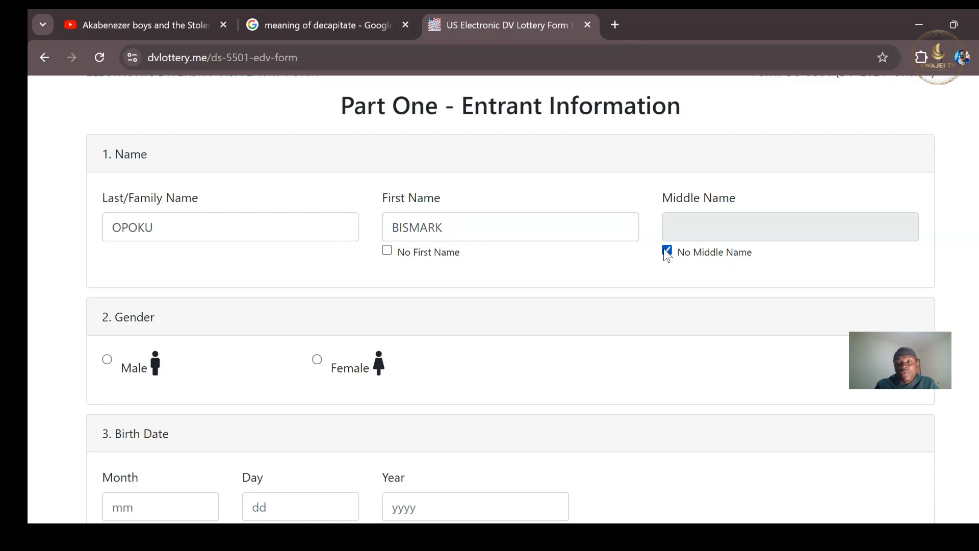
pyautogui.click(667, 250)
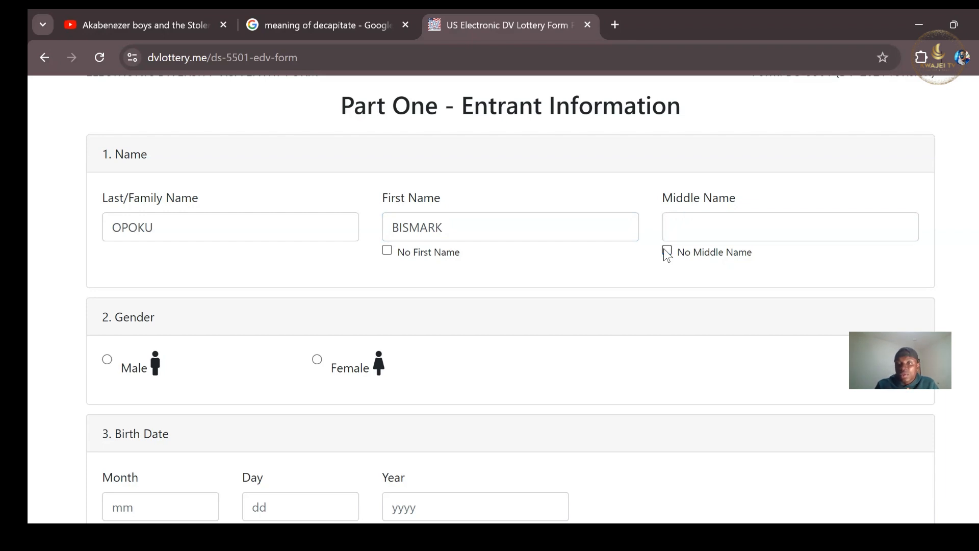
pyautogui.click(712, 237)
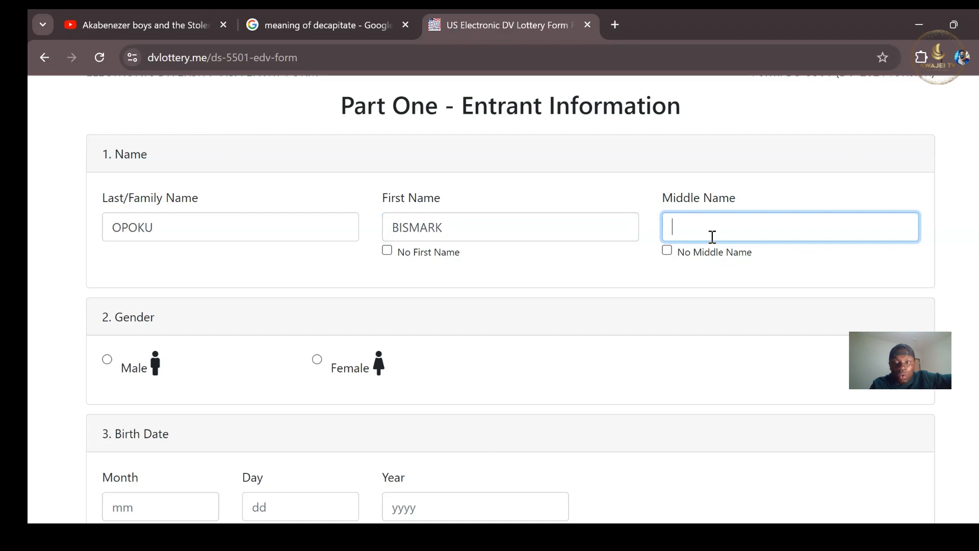
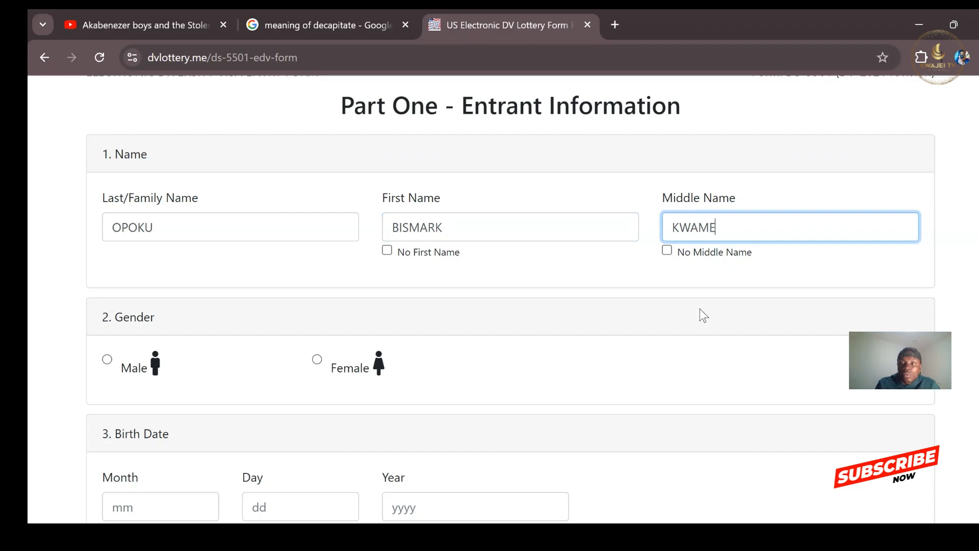
pyautogui.scroll(-3, 509, 306)
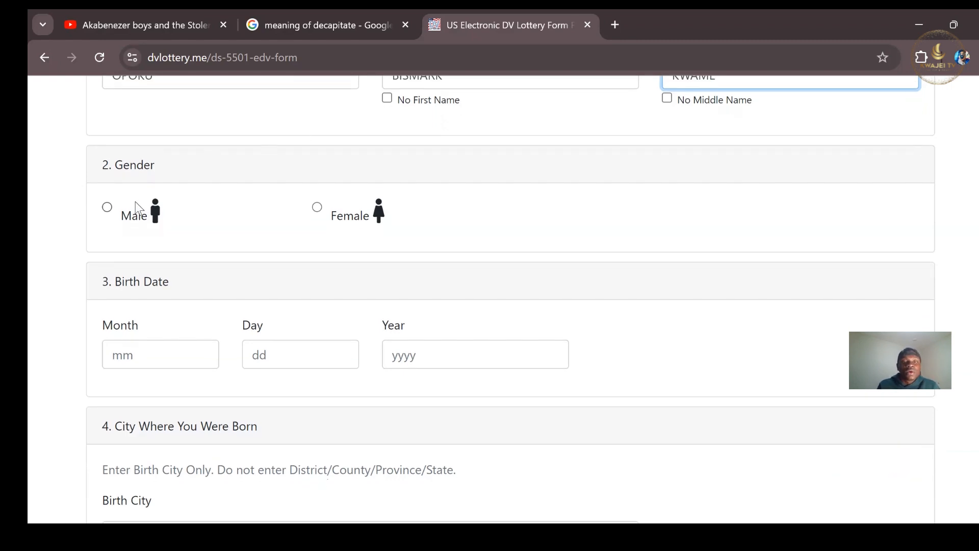
pyautogui.click(107, 208)
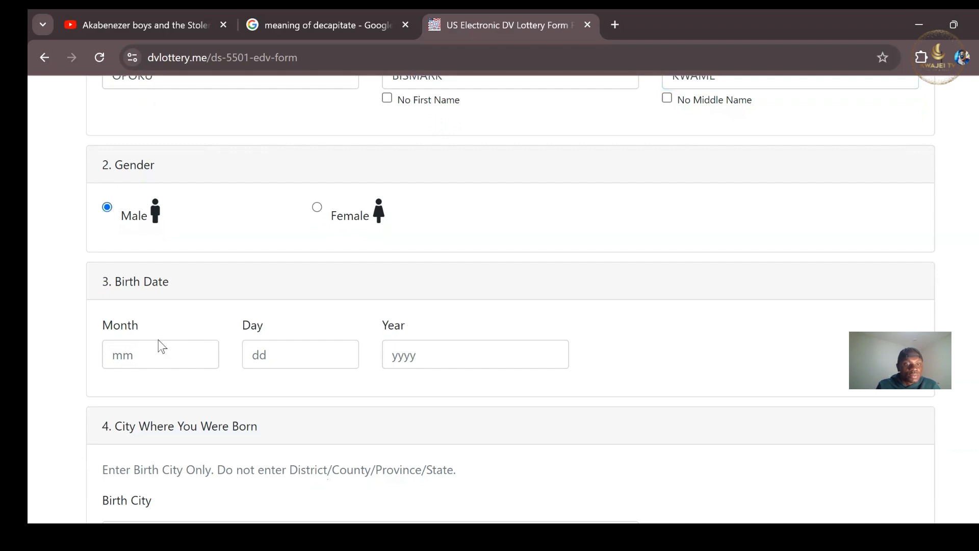
pyautogui.click(147, 356)
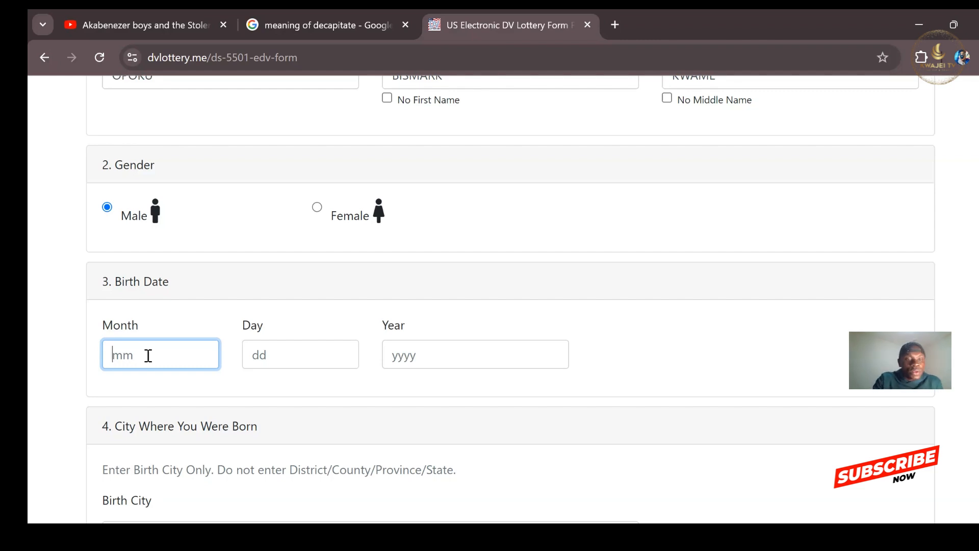
pyautogui.write('07')
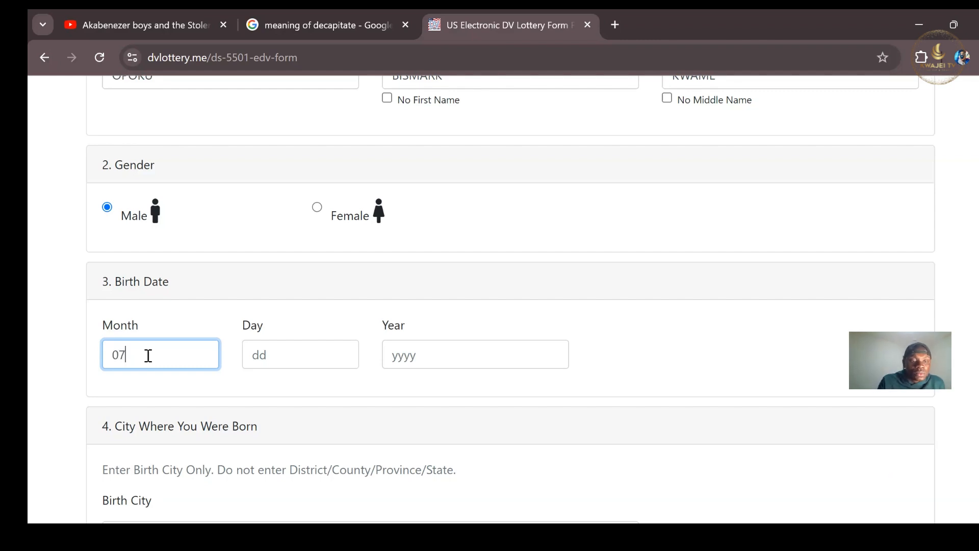
pyautogui.click(266, 357)
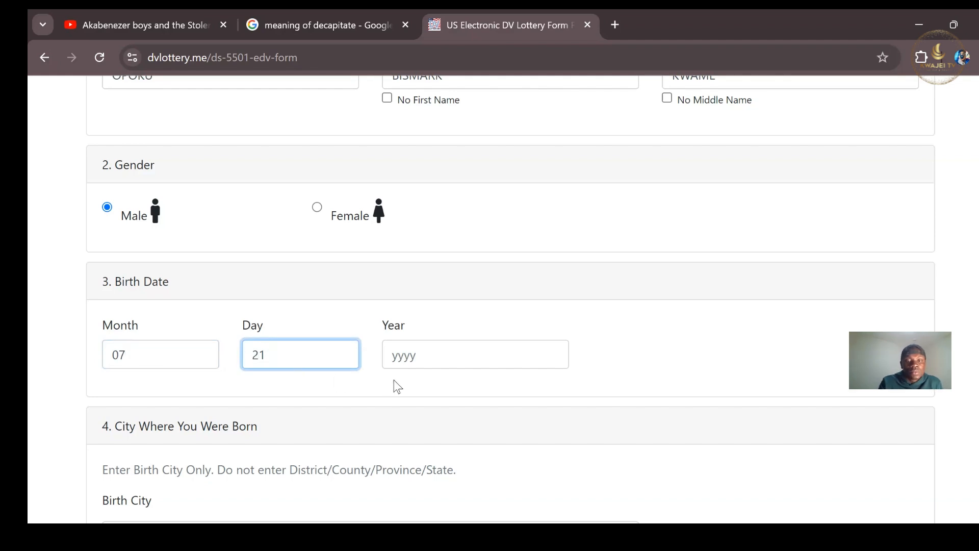
pyautogui.click(434, 361)
pyautogui.write('1982')
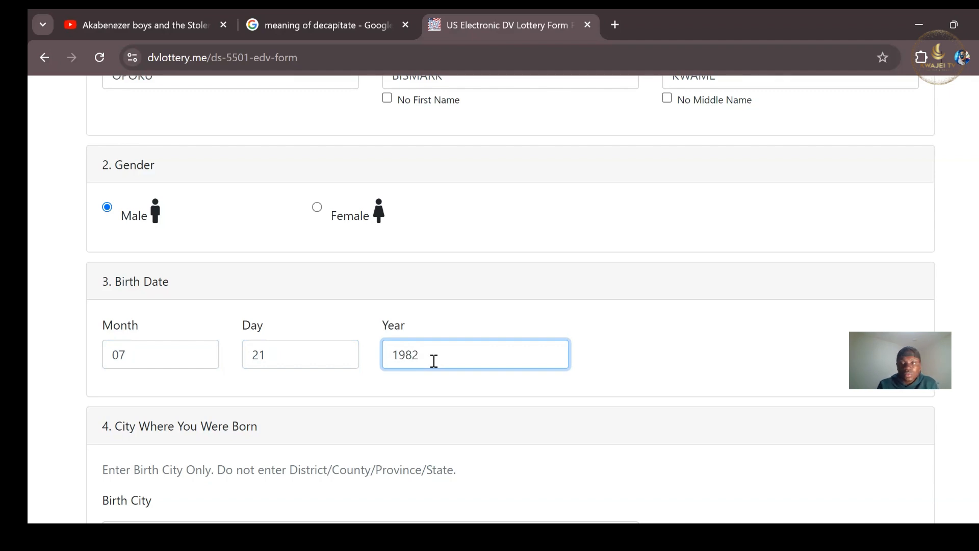
pyautogui.scroll(-2, 510, 299)
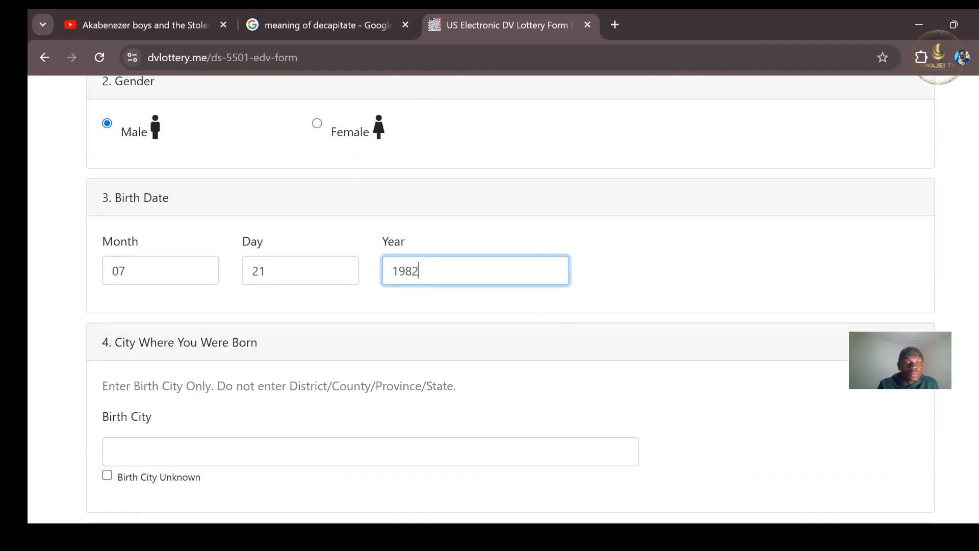
pyautogui.scroll(-3, 509, 299)
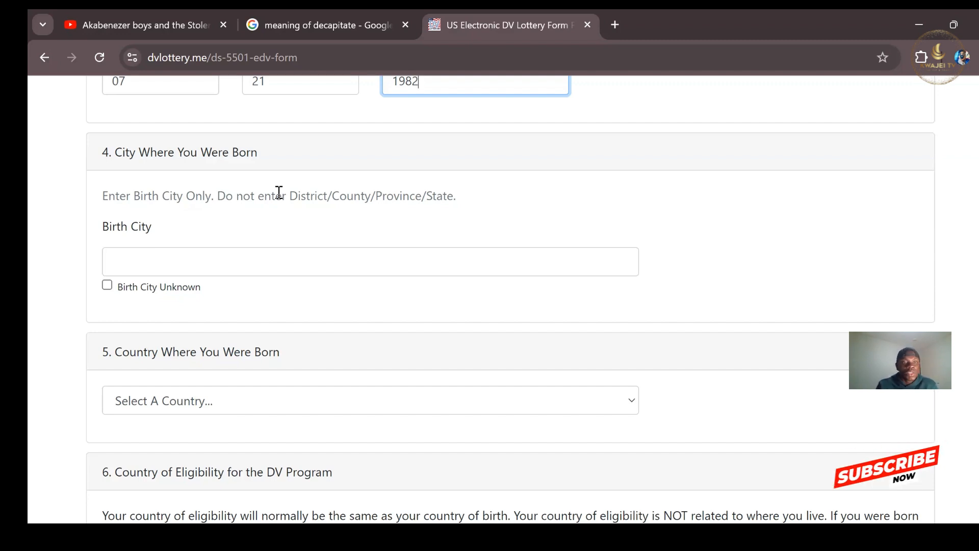
pyautogui.click(149, 262)
pyautogui.write('KUMAS')
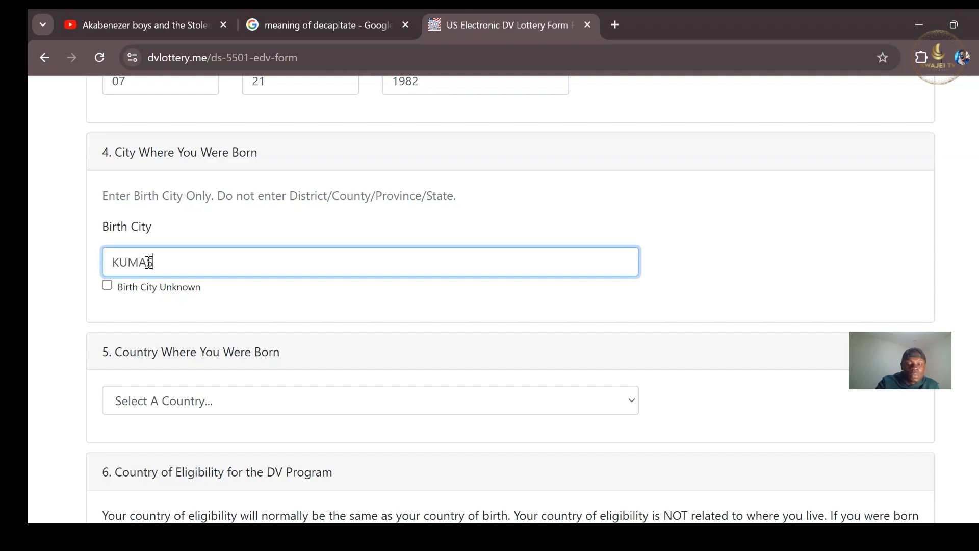
pyautogui.write('I')
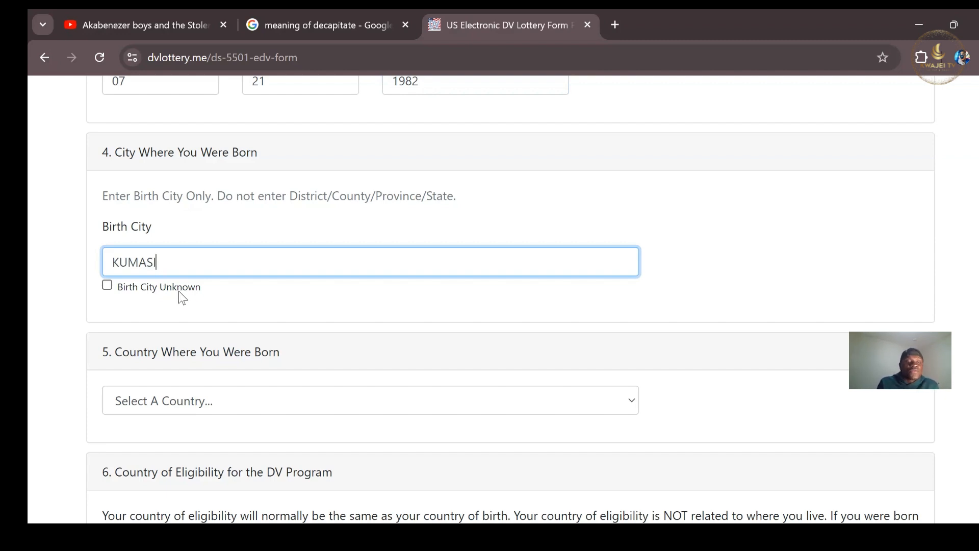
pyautogui.moveTo(178, 266); pyautogui.dragTo(108, 262)
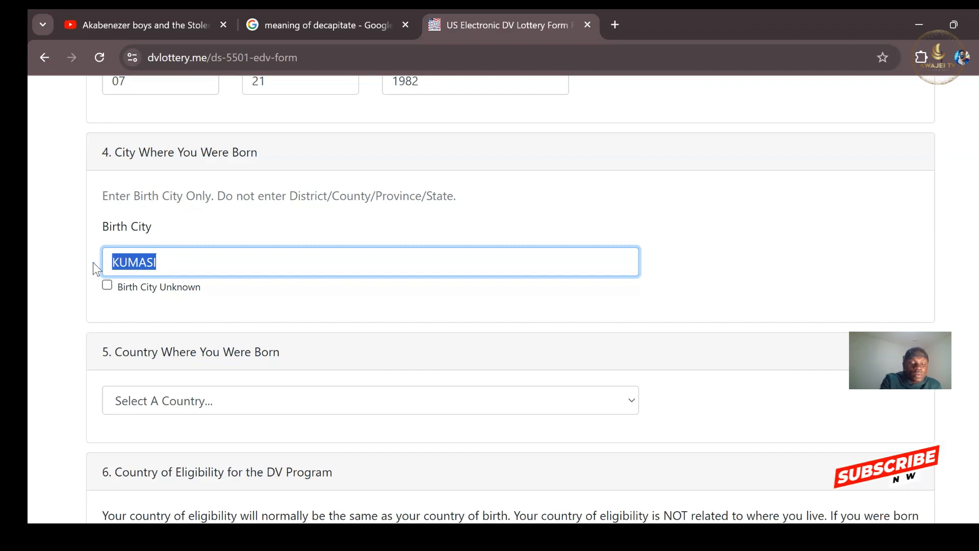
pyautogui.press('BackSpace')
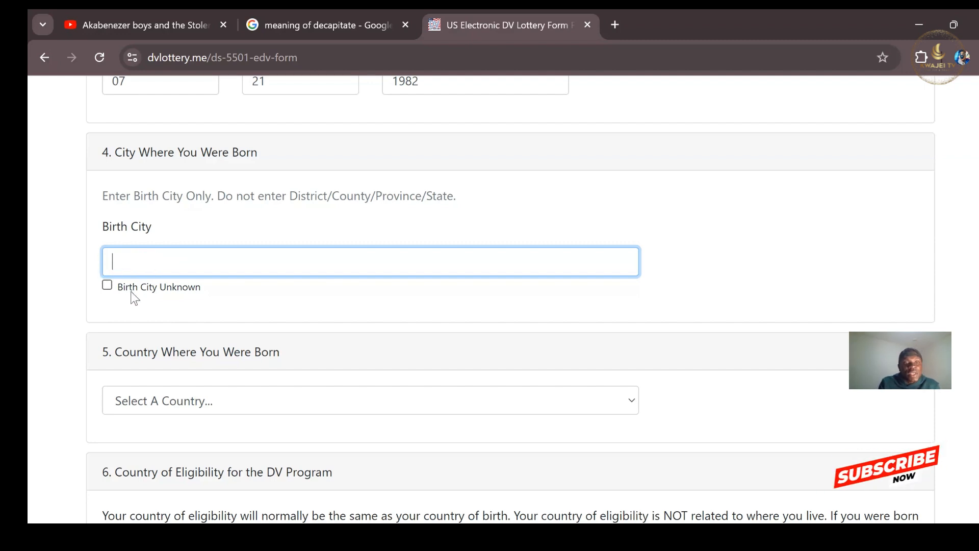
pyautogui.click(107, 286)
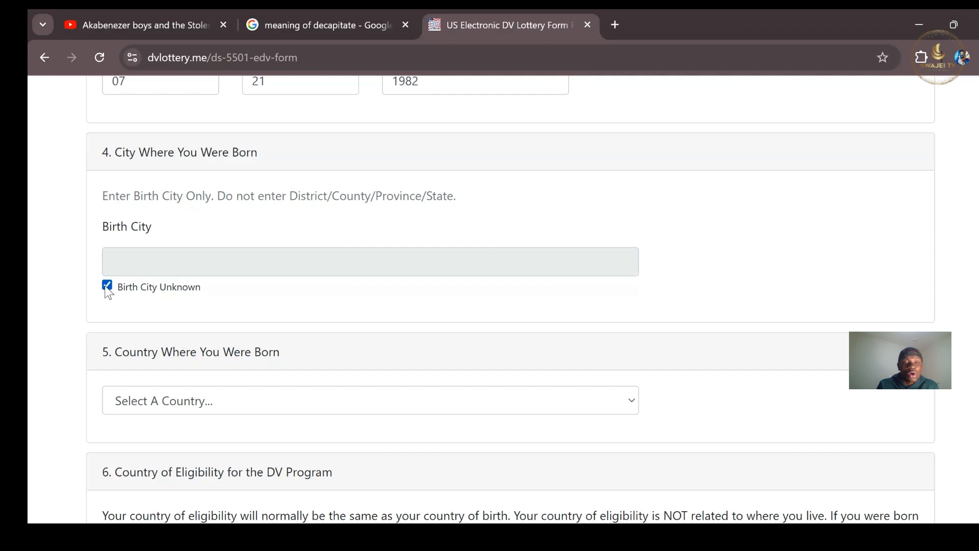
pyautogui.click(107, 286)
pyautogui.click(144, 264)
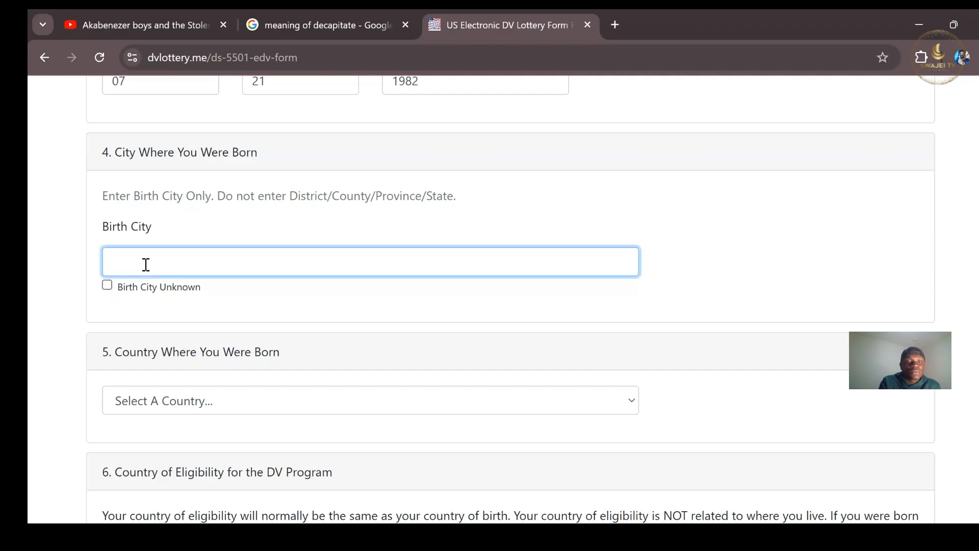
pyautogui.write('KUMASI')
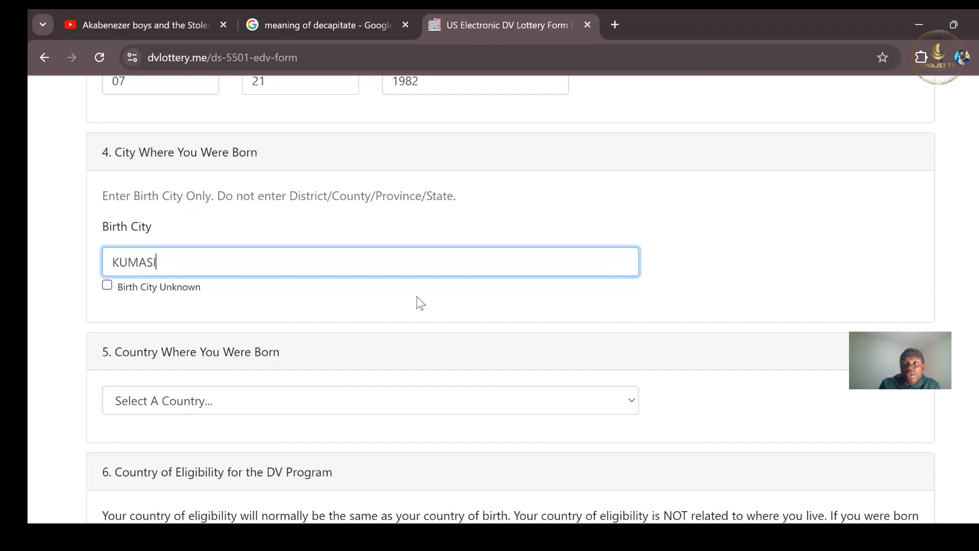
# Choose Ghana as the birth country and answer Yes to eligibility by birth country.
pyautogui.scroll(-4, 915, 269)
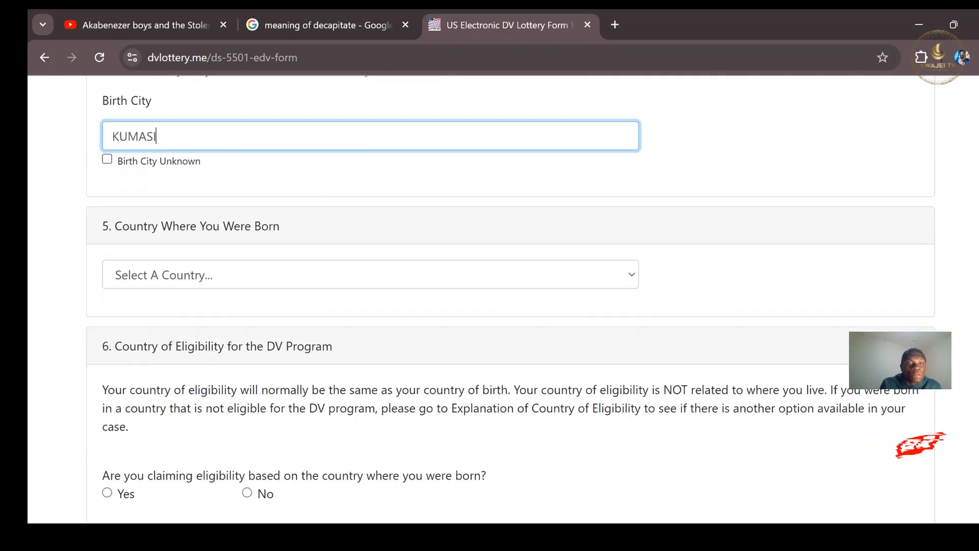
pyautogui.scroll(-1, 510, 299)
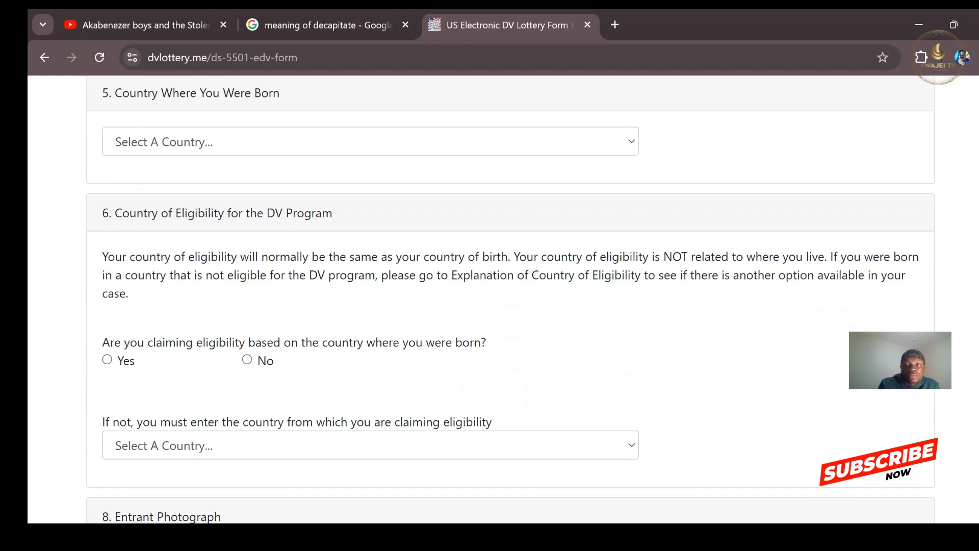
pyautogui.click(631, 143)
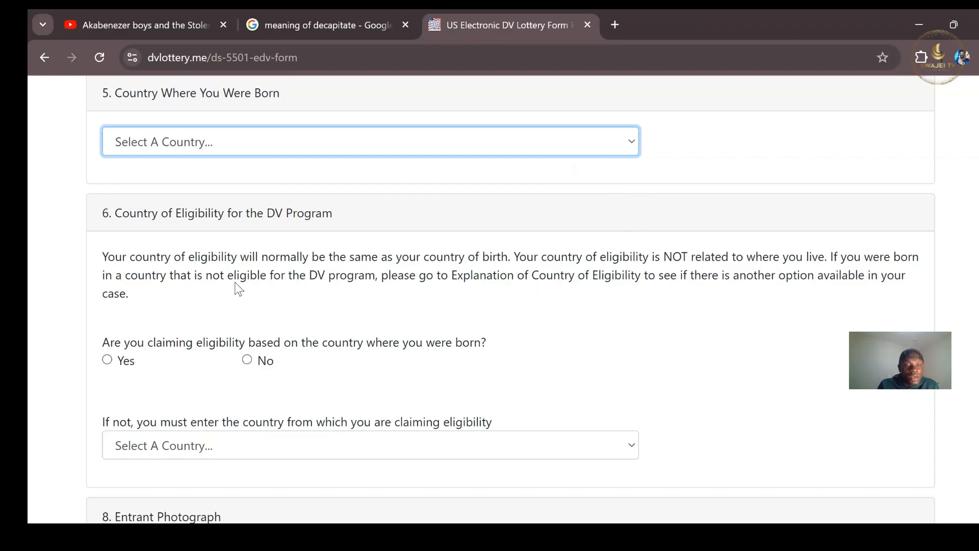
pyautogui.write('ghana')
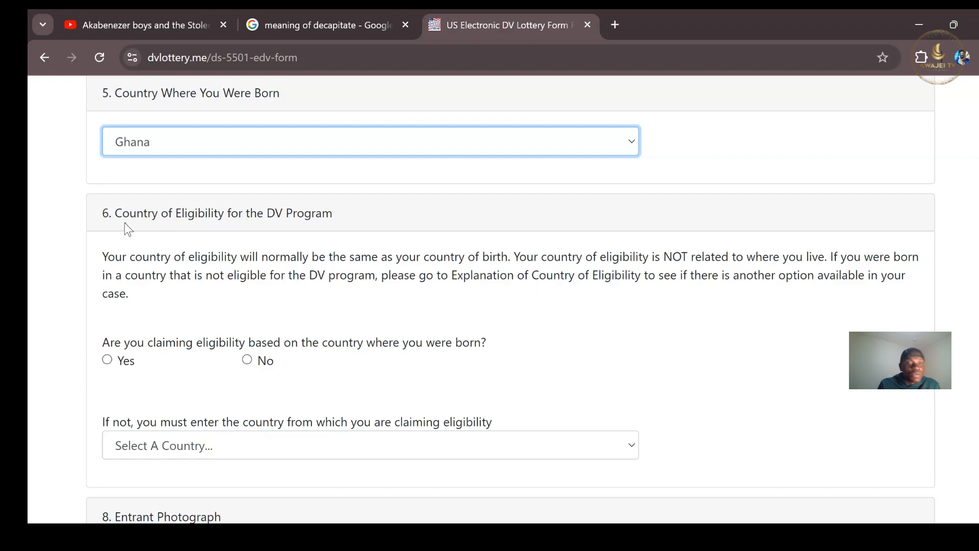
pyautogui.click(107, 360)
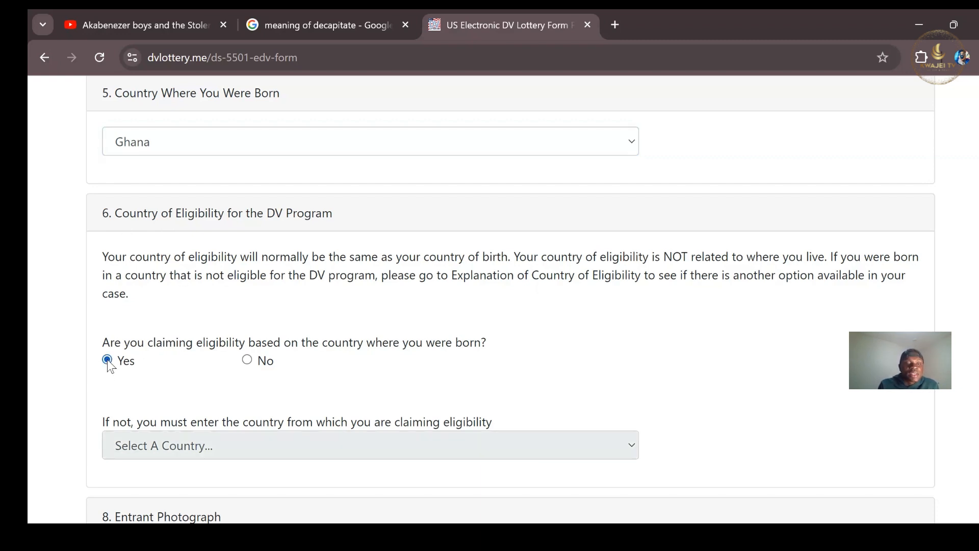
pyautogui.click(247, 360)
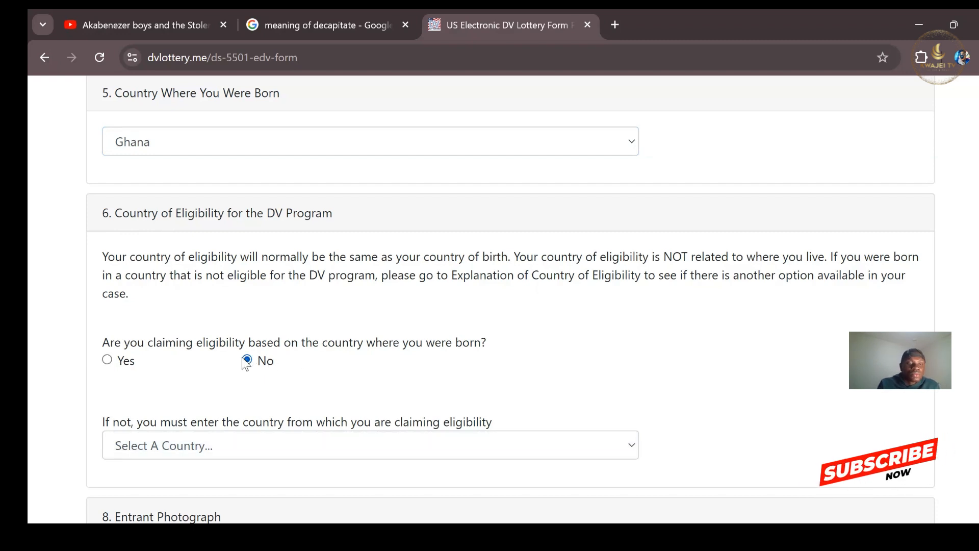
pyautogui.click(107, 360)
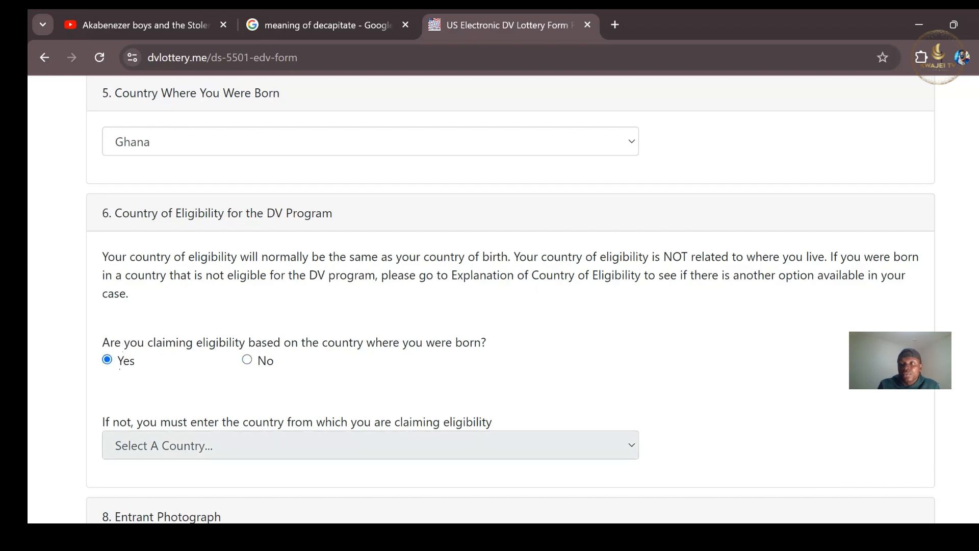
pyautogui.scroll(-5, 510, 299)
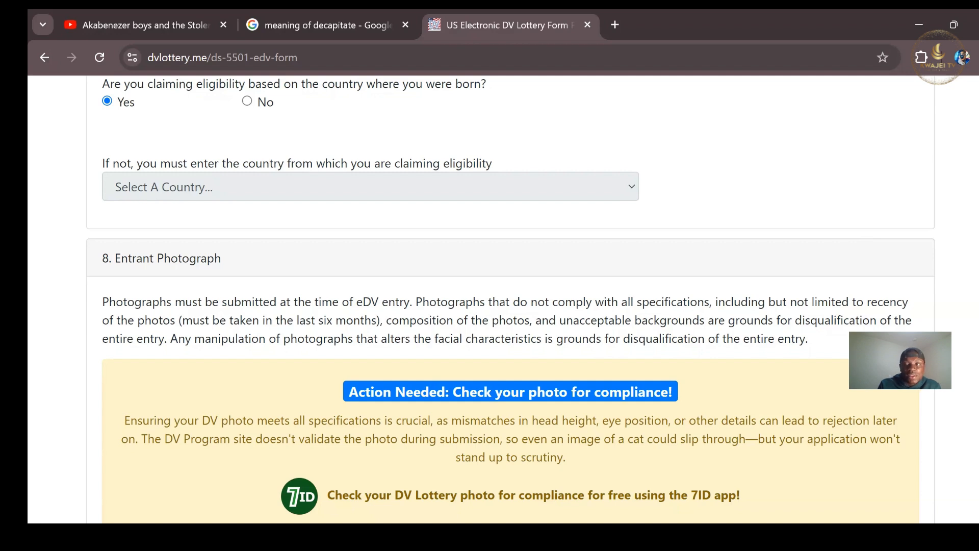
pyautogui.scroll(-2, 510, 299)
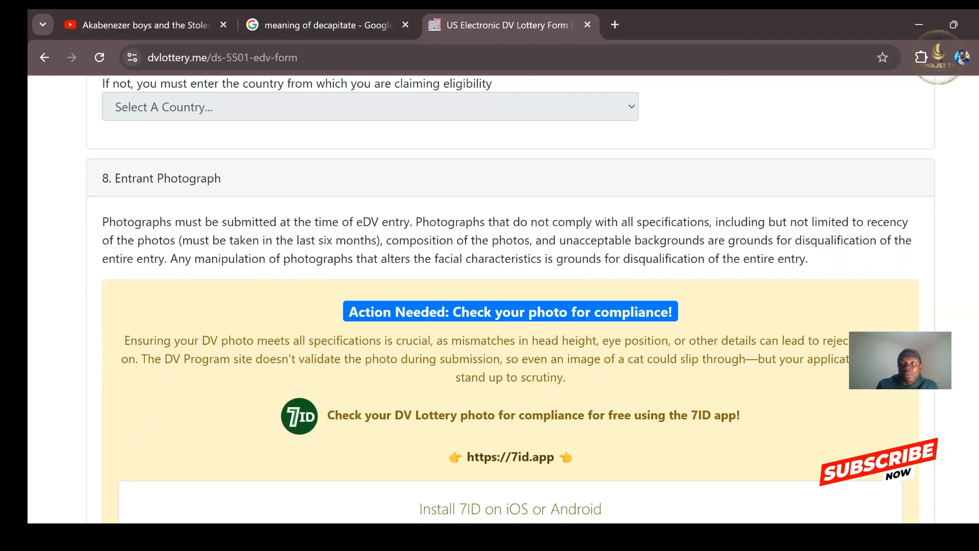
pyautogui.scroll(-2, 510, 299)
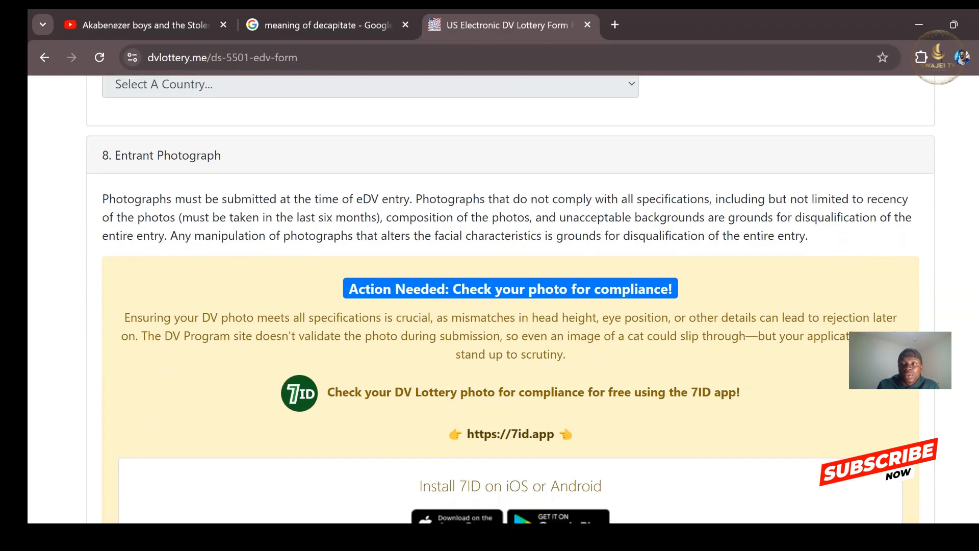
pyautogui.scroll(2, 510, 298)
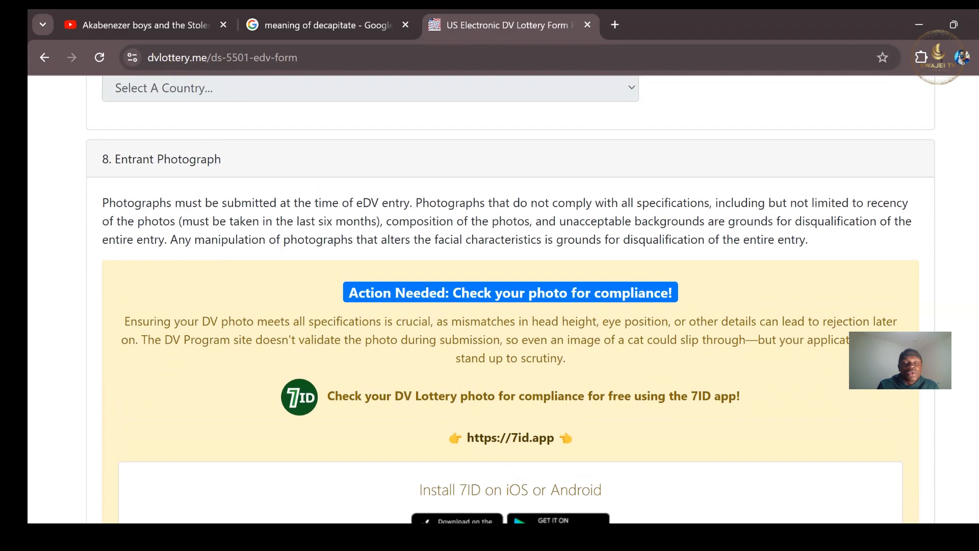
pyautogui.scroll(2, 510, 299)
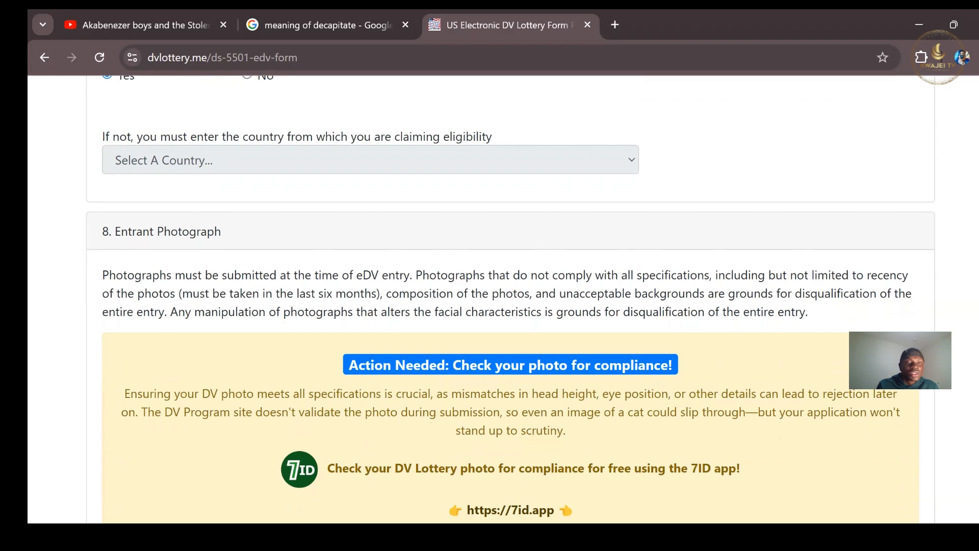
pyautogui.scroll(-9, 510, 299)
pyautogui.scroll(4, 510, 299)
pyautogui.scroll(3, 509, 299)
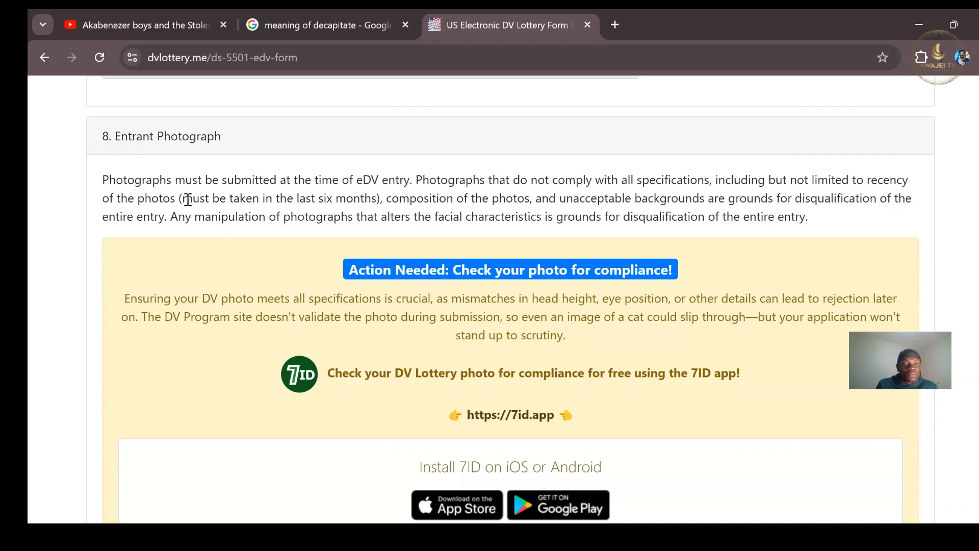
pyautogui.moveTo(183, 199); pyautogui.dragTo(375, 197)
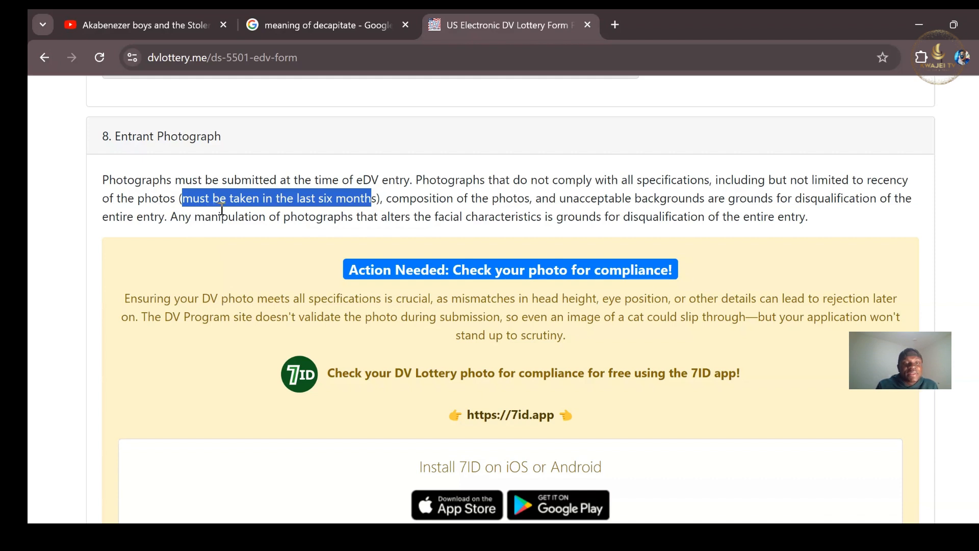
pyautogui.click(377, 203)
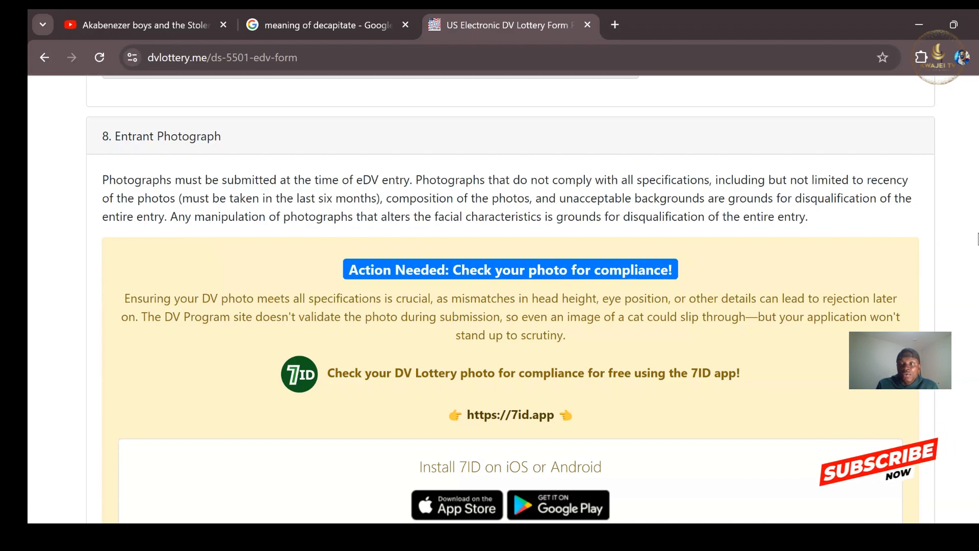
# Enter a church name as In Care Of and a P.O. box in Address Line 1.
pyautogui.scroll(-8, 510, 295)
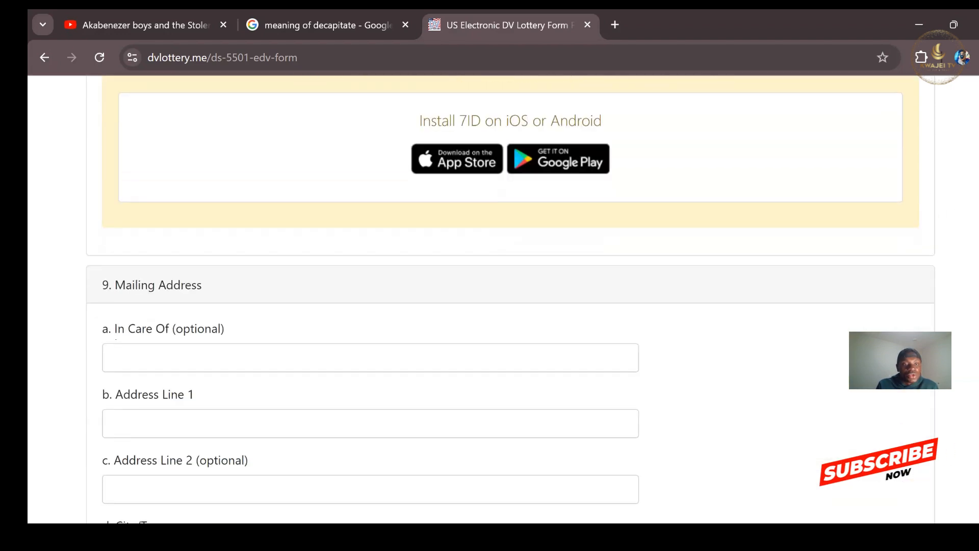
pyautogui.scroll(-2, 510, 296)
pyautogui.scroll(1, 509, 296)
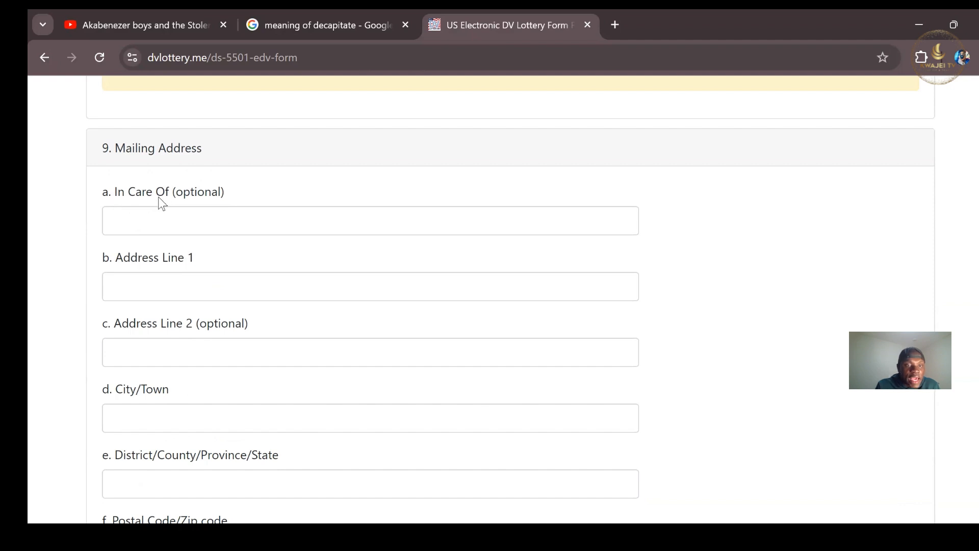
pyautogui.click(180, 220)
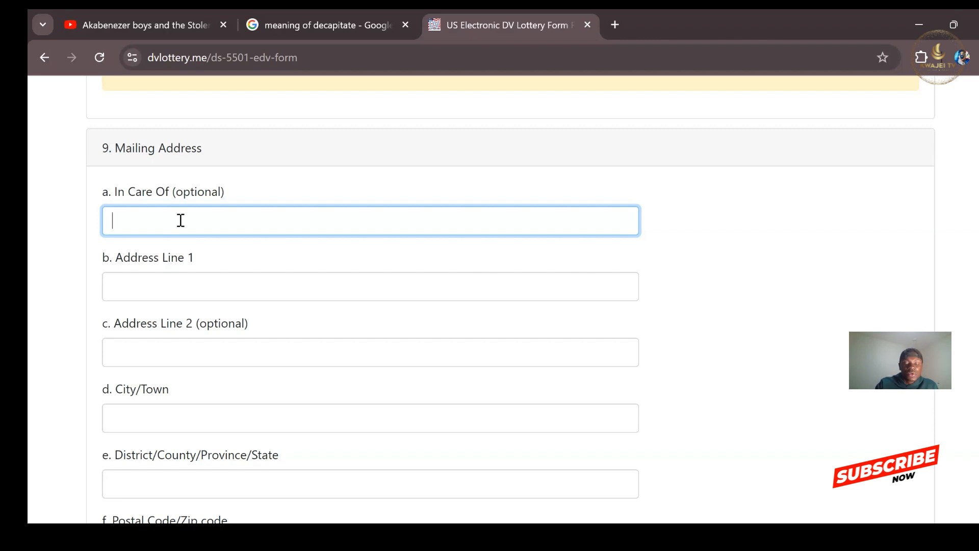
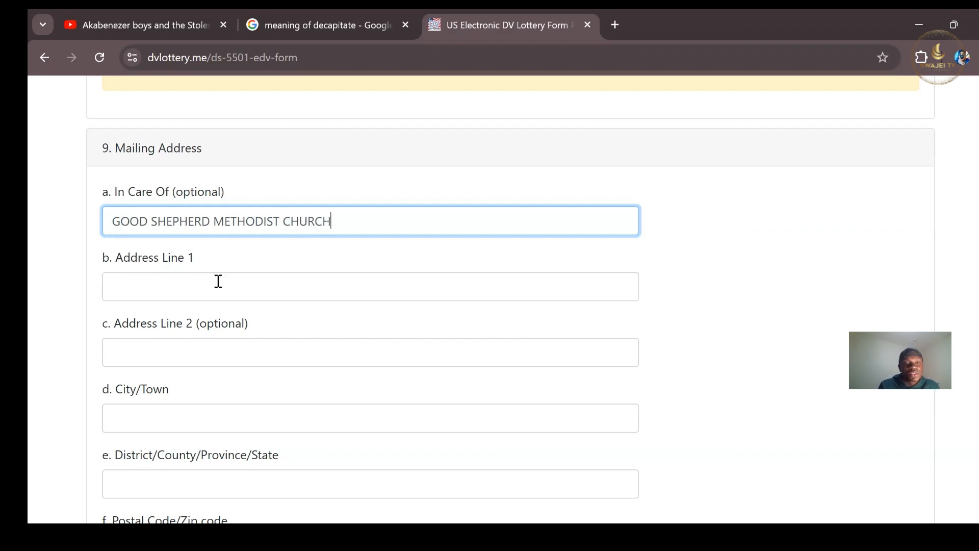
pyautogui.click(203, 292)
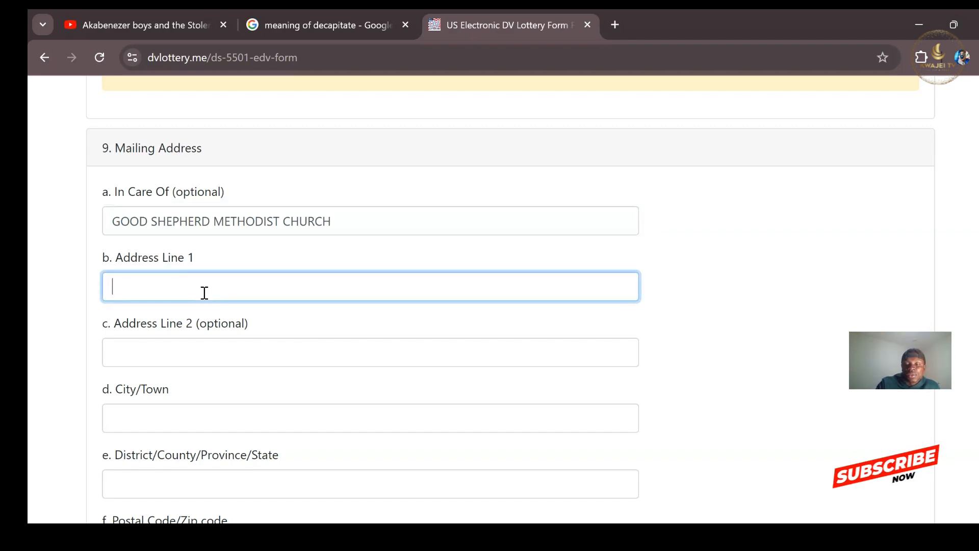
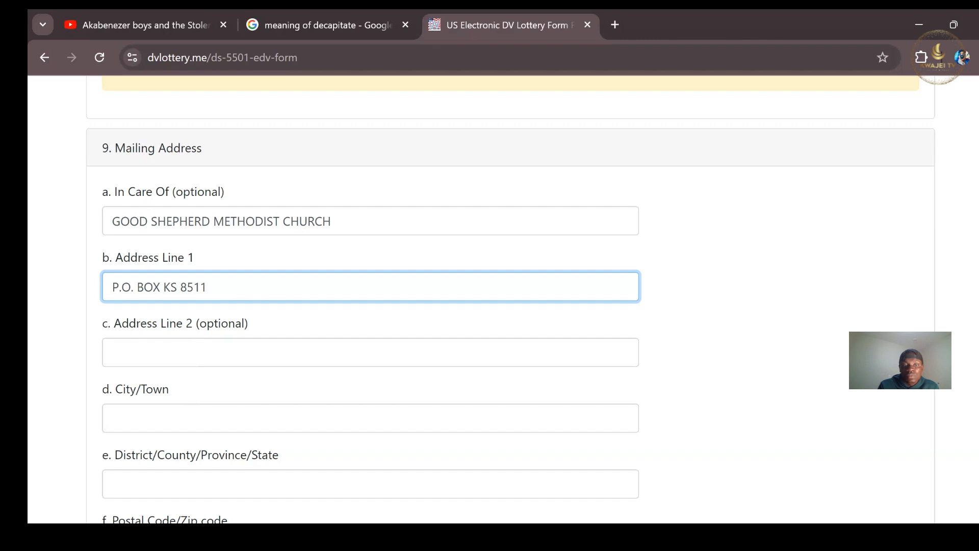
# Enter the town and city in City/Town and the district in District/County/Province/State.
pyautogui.scroll(-2, 158, 288)
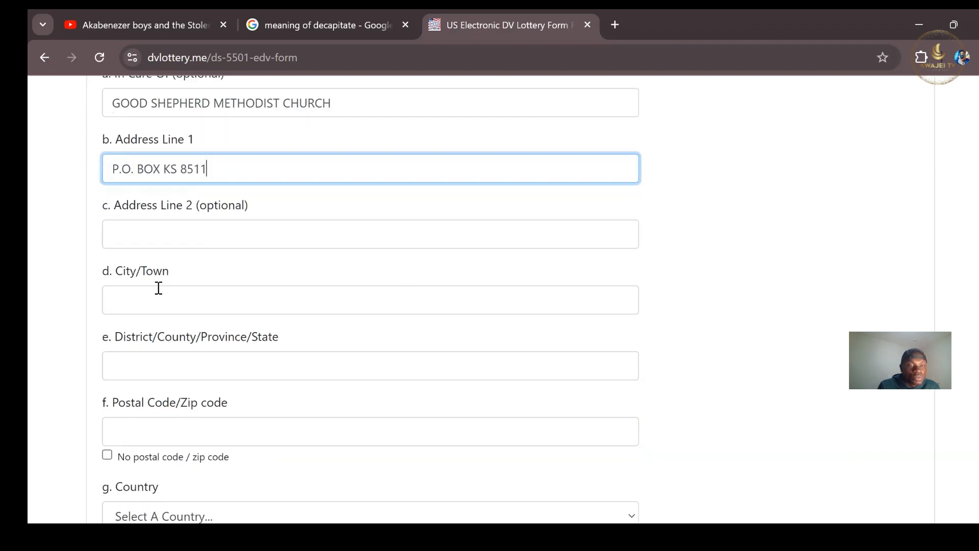
pyautogui.click(149, 306)
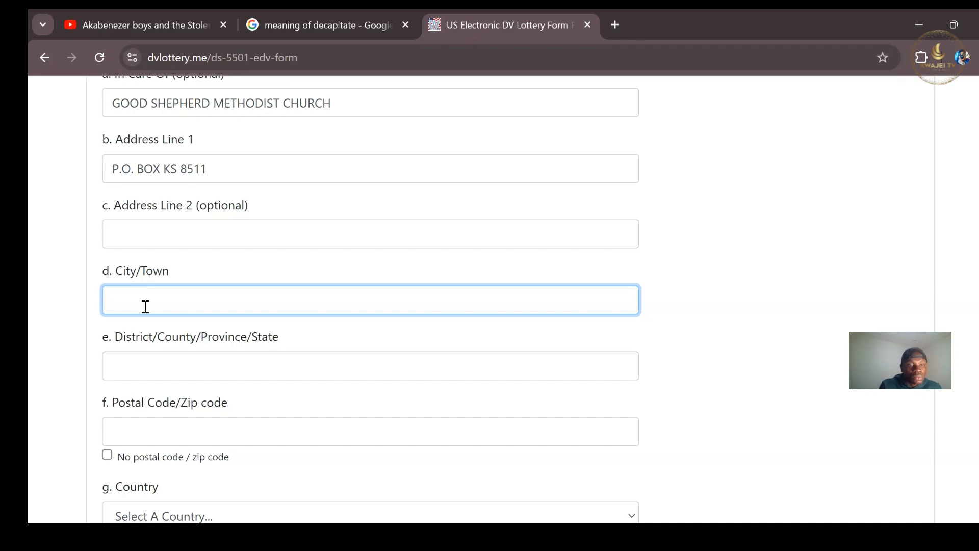
pyautogui.write('ADUM')
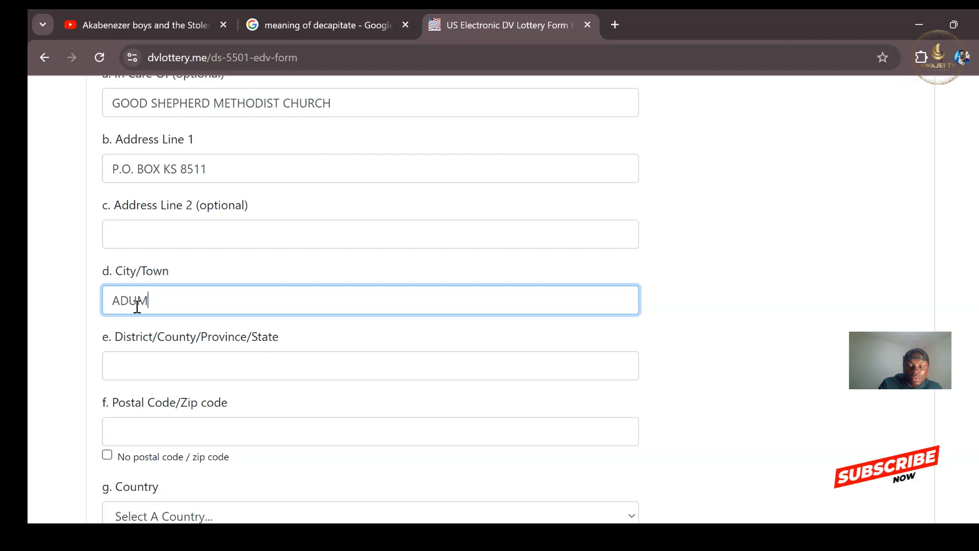
pyautogui.write(', KU')
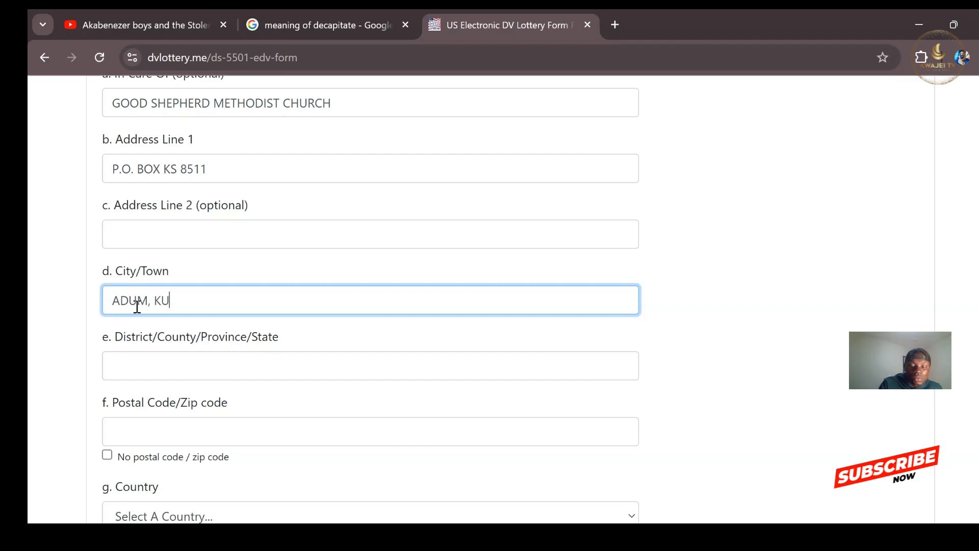
pyautogui.write('M')
pyautogui.write('ASI')
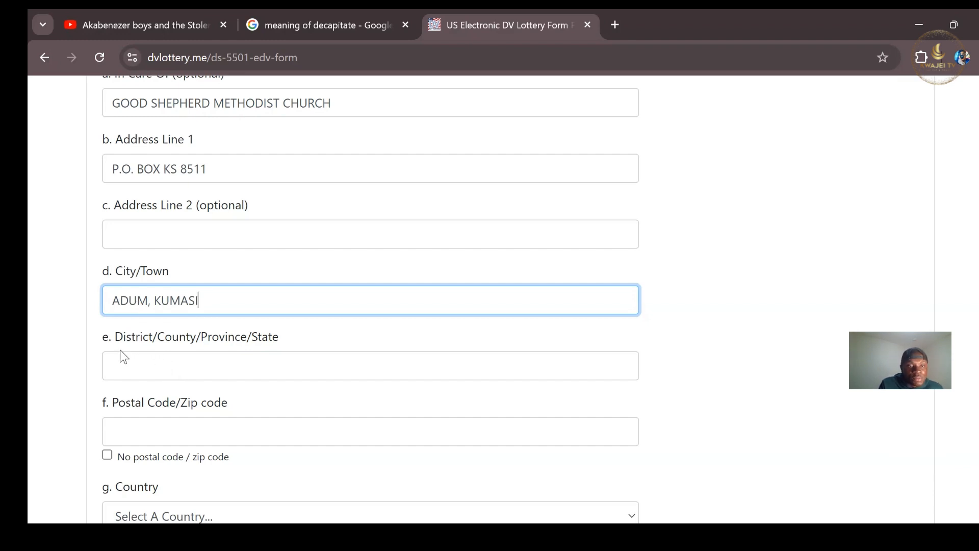
pyautogui.click(185, 369)
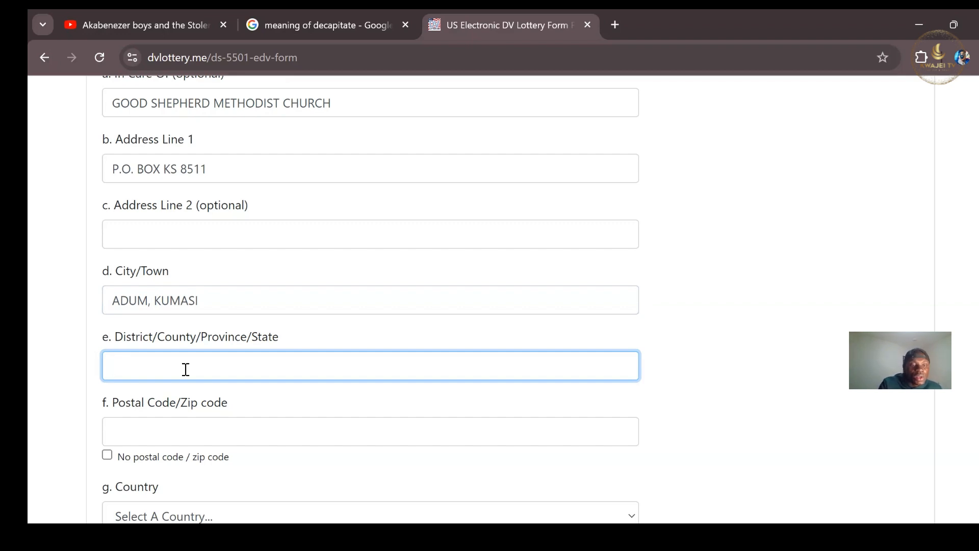
pyautogui.write('KUMASI')
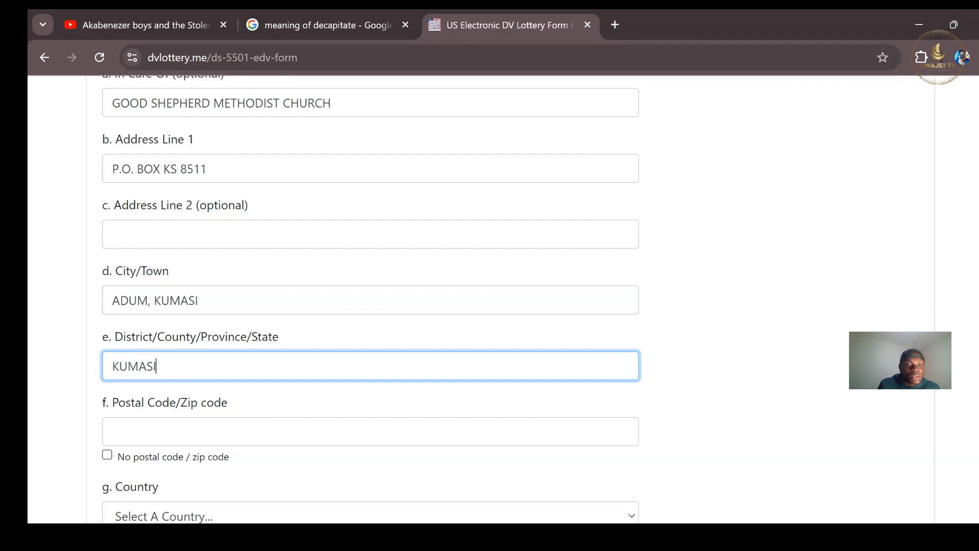
pyautogui.scroll(-3, 370, 299)
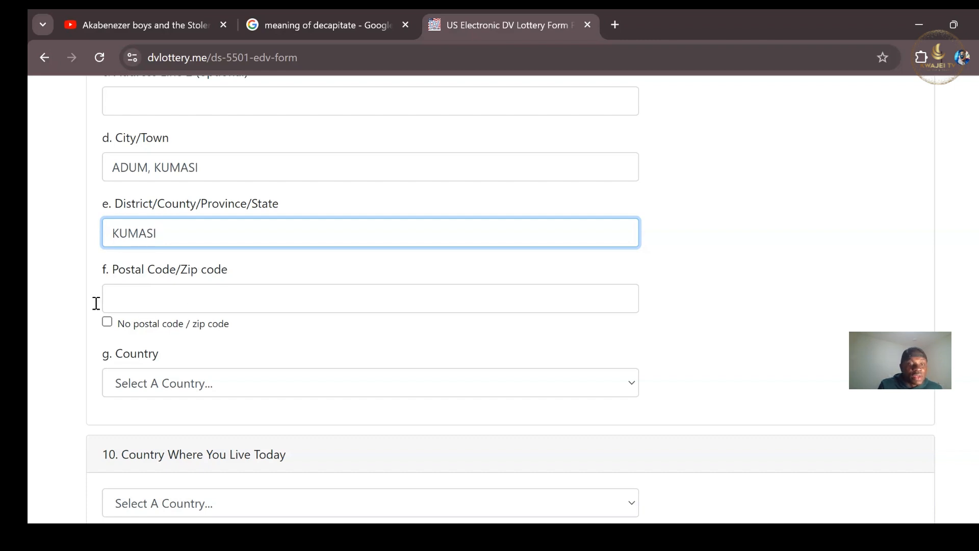
# Tick 'No postal code / zip code' and set the mailing address country to Ghana.
pyautogui.click(106, 323)
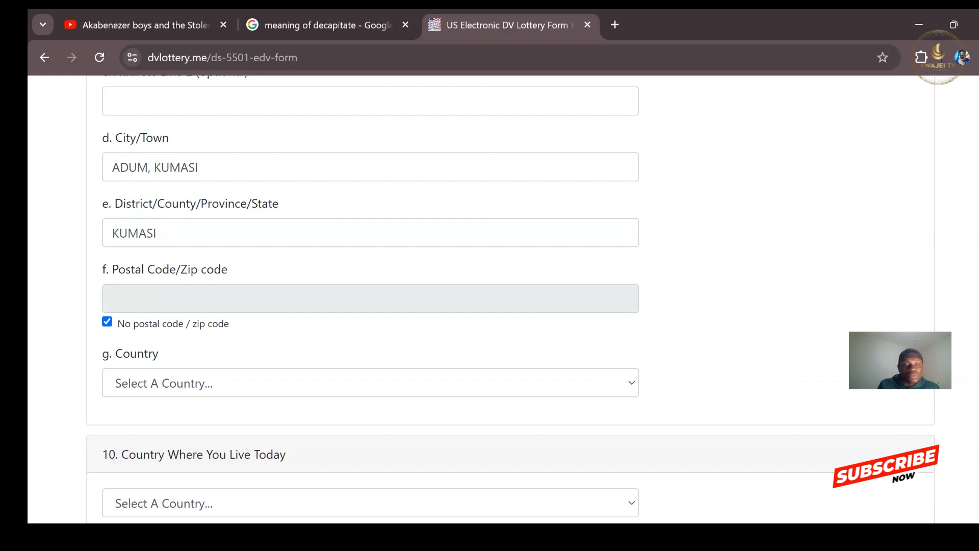
pyautogui.scroll(-3, 510, 296)
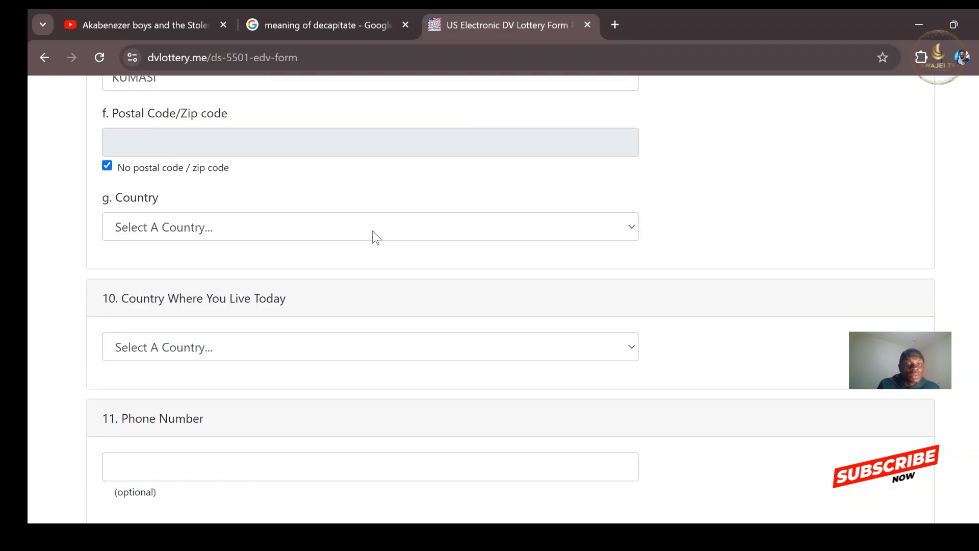
pyautogui.click(621, 230)
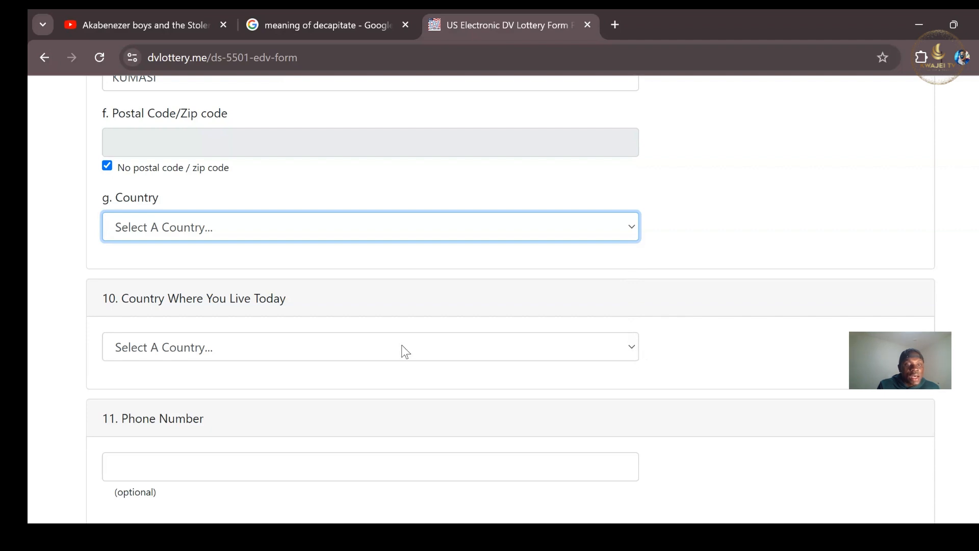
pyautogui.write('gh')
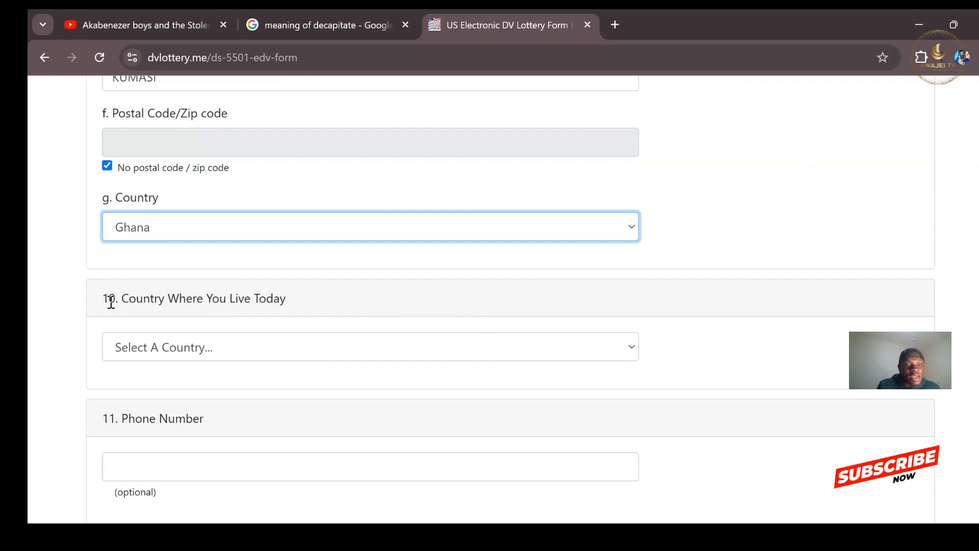
pyautogui.moveTo(122, 299); pyautogui.dragTo(261, 307)
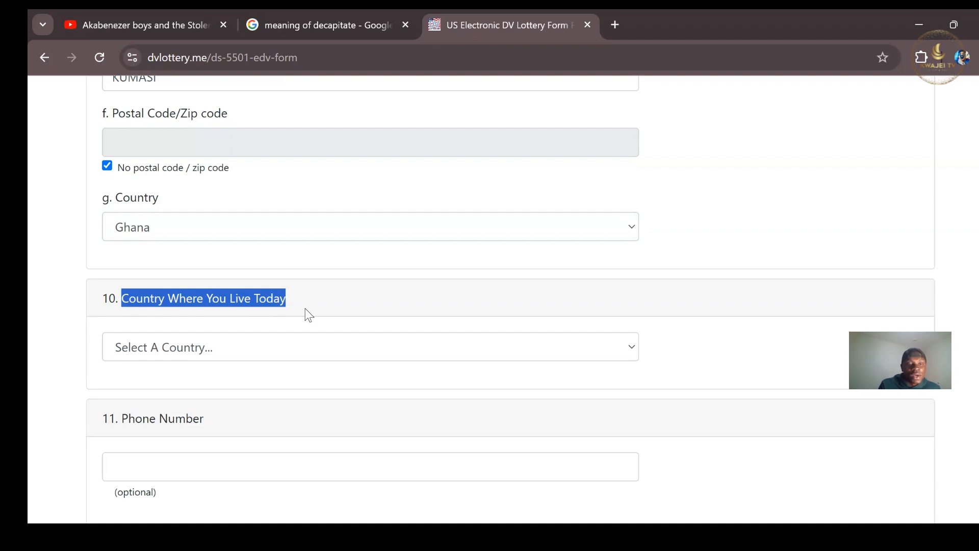
# Pick Ghana from the Country Where You Live Today list.
pyautogui.click(635, 346)
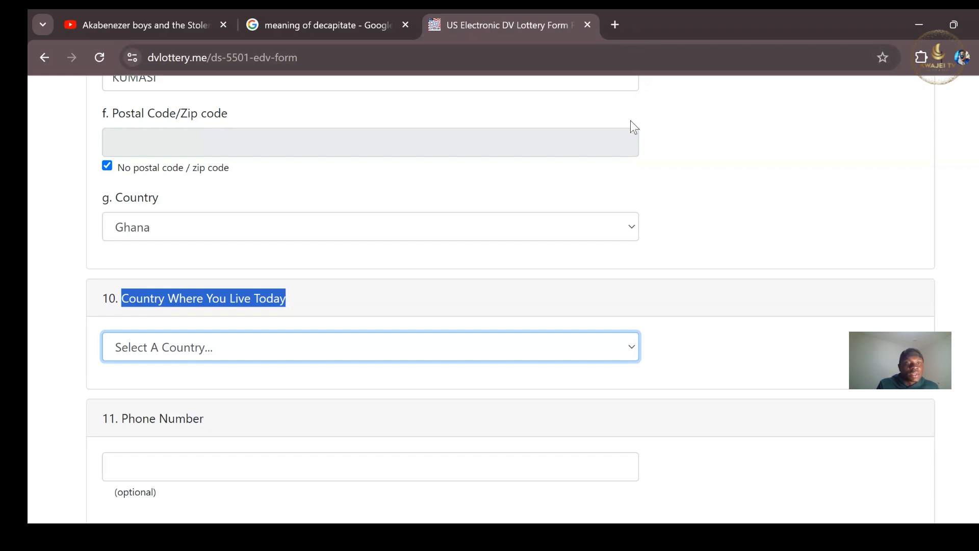
pyautogui.click(163, 222)
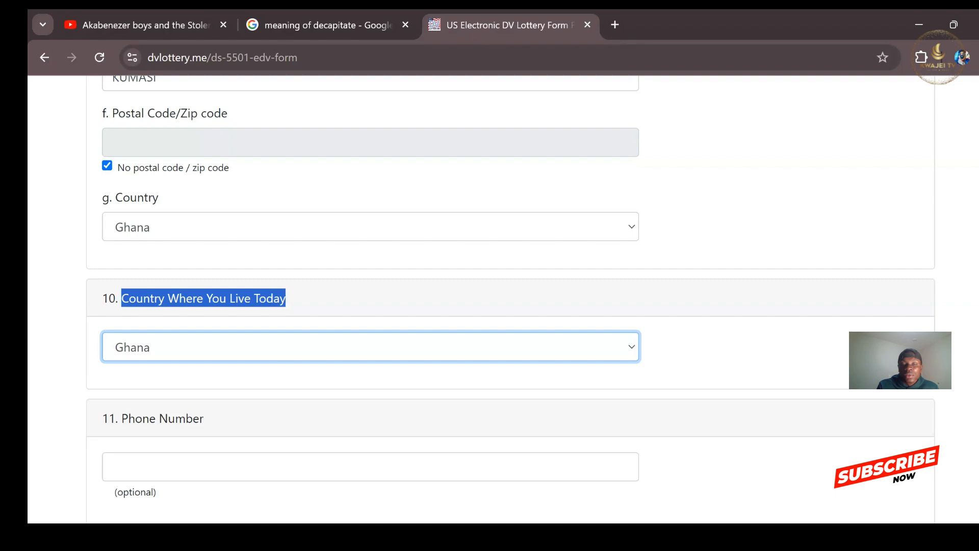
pyautogui.scroll(-3, 490, 301)
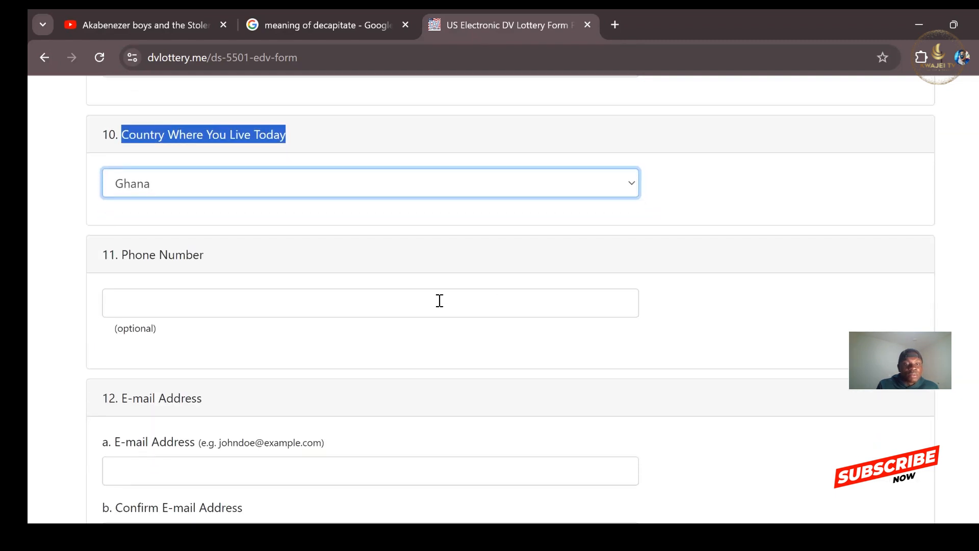
# Type the applicant's phone number into field 11, then scroll down to E-mail Address.
pyautogui.click(338, 304)
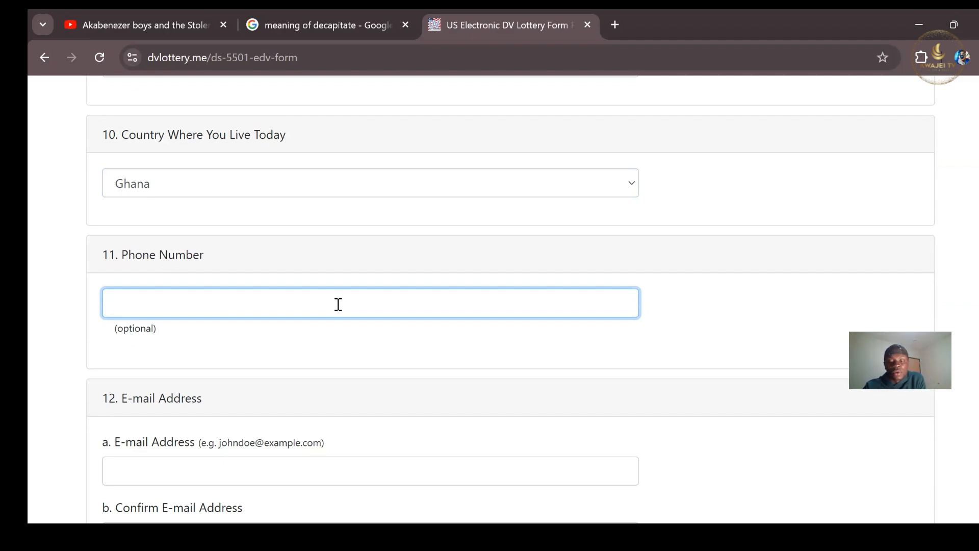
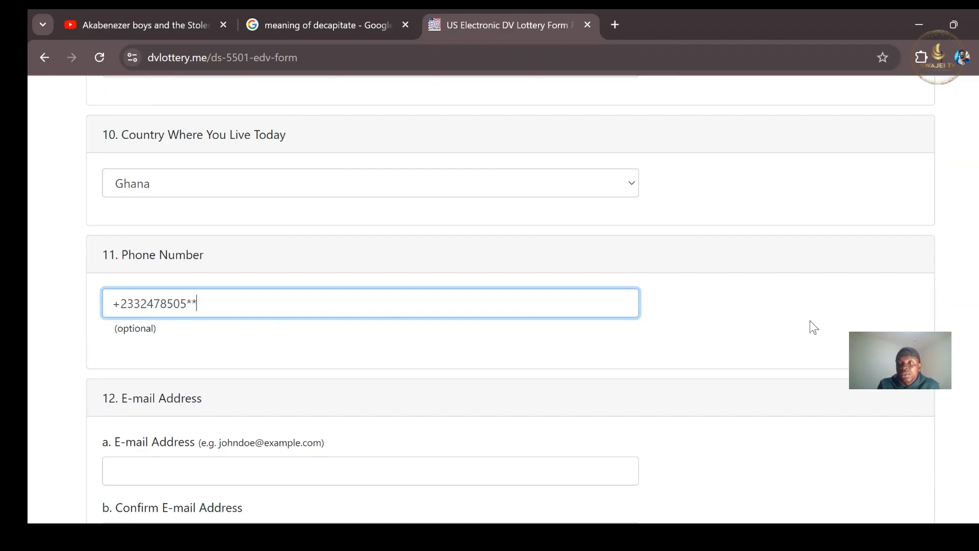
pyautogui.scroll(-2, 509, 299)
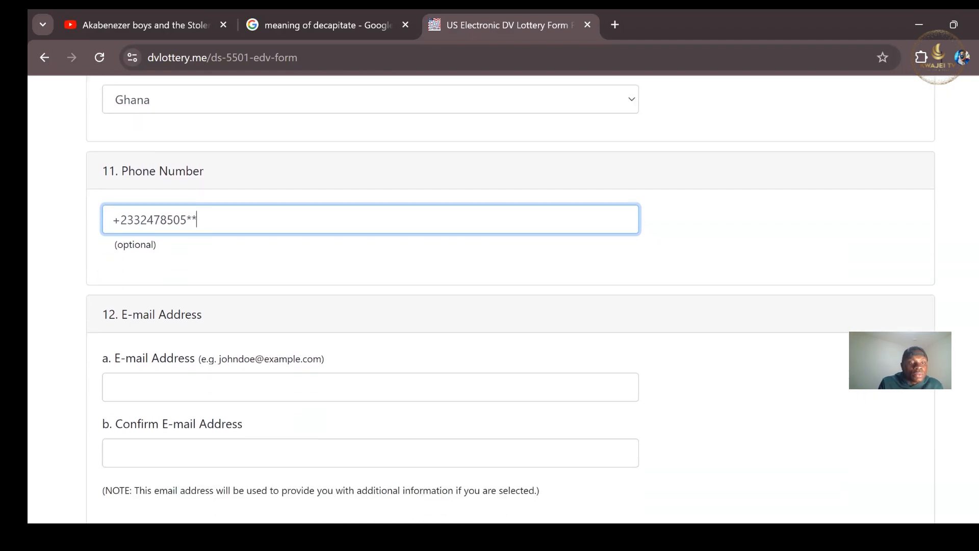
pyautogui.scroll(-2, 510, 299)
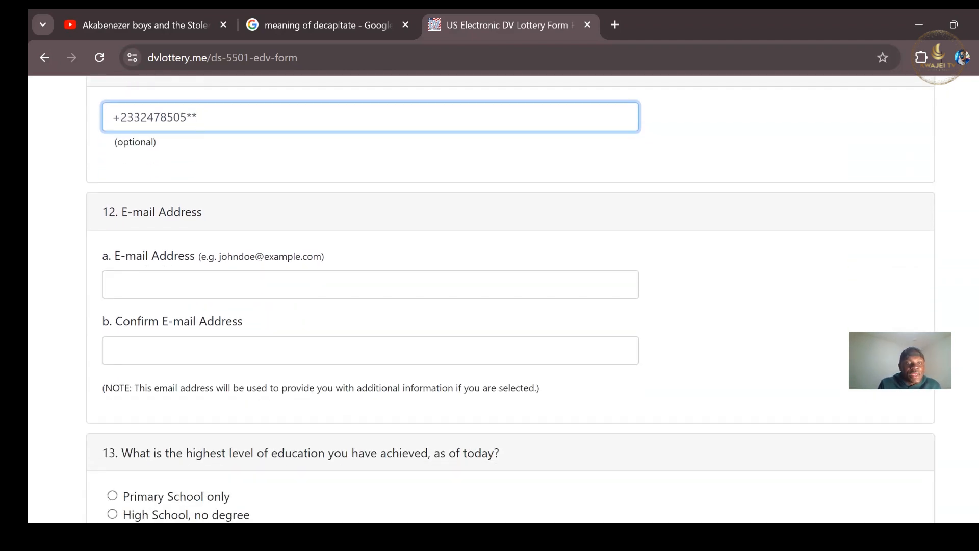
# Type the applicant's e-mail address and paste the same address into Confirm E-mail Address.
pyautogui.click(281, 289)
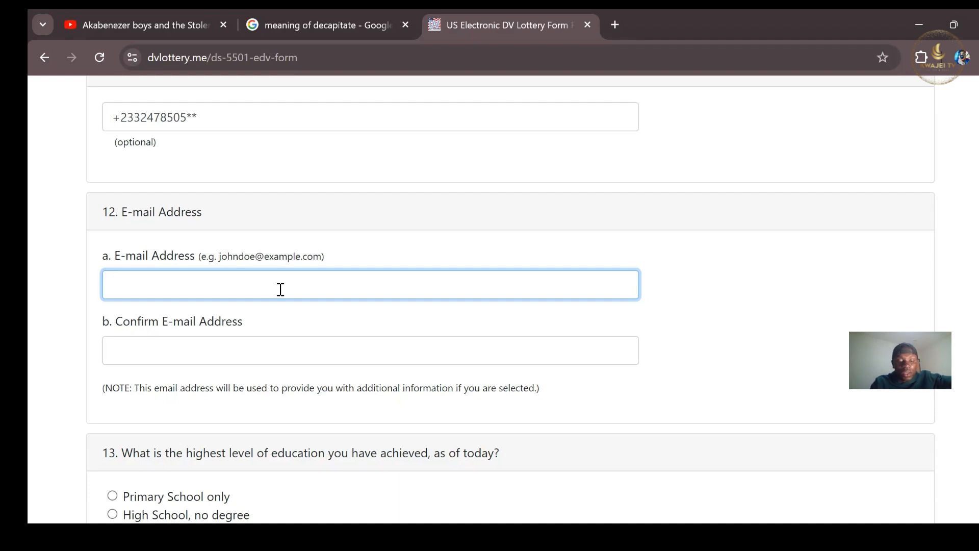
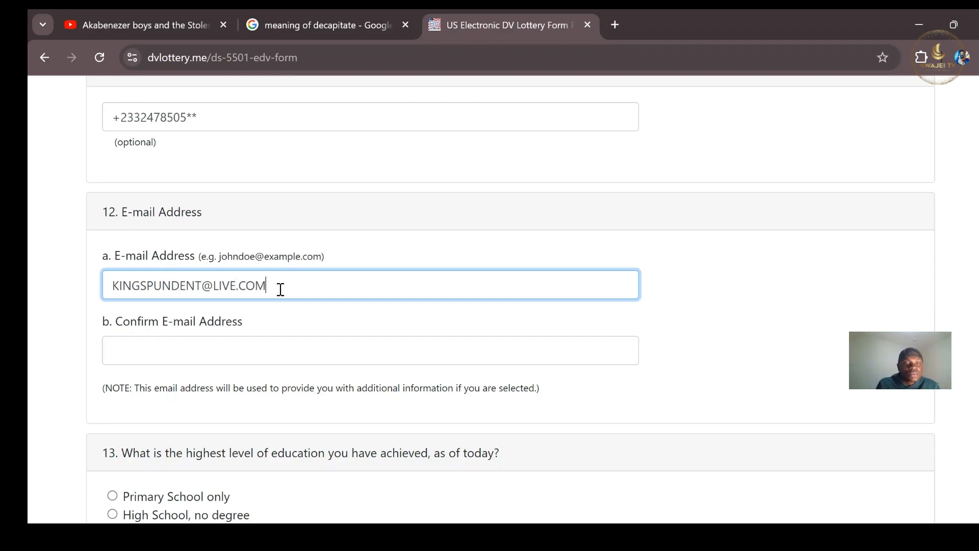
pyautogui.moveTo(280, 289); pyautogui.dragTo(123, 288)
pyautogui.hotkey('ctrl', 'c')
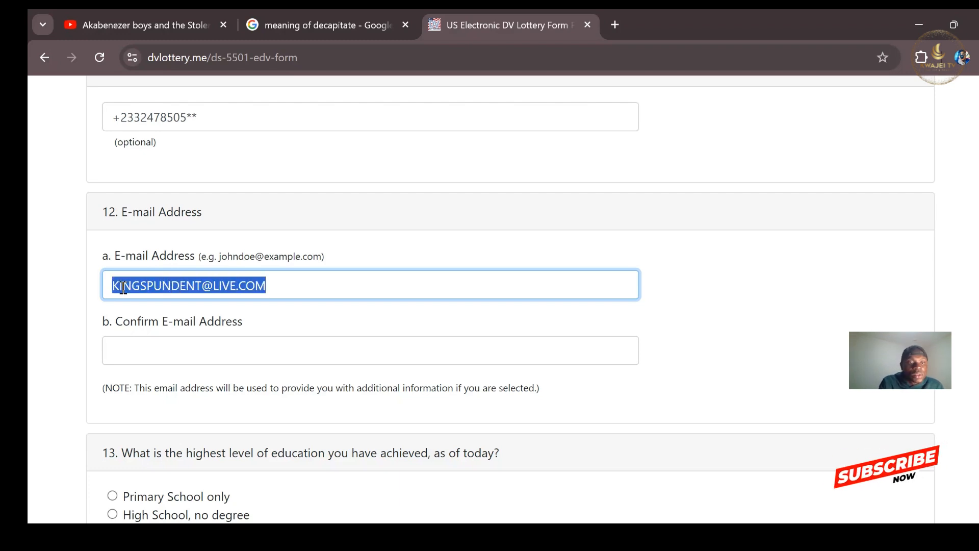
pyautogui.click(159, 365)
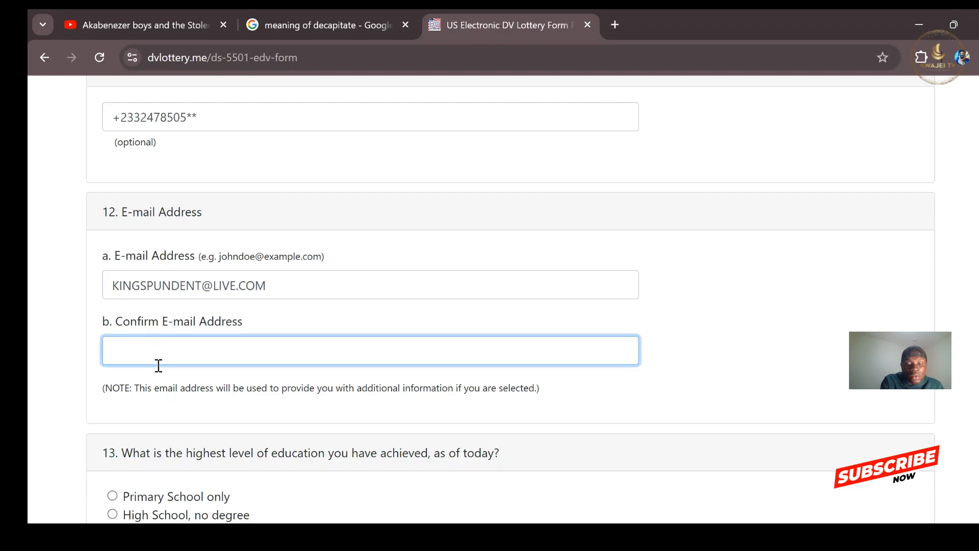
pyautogui.hotkey('ctrl', 'v')
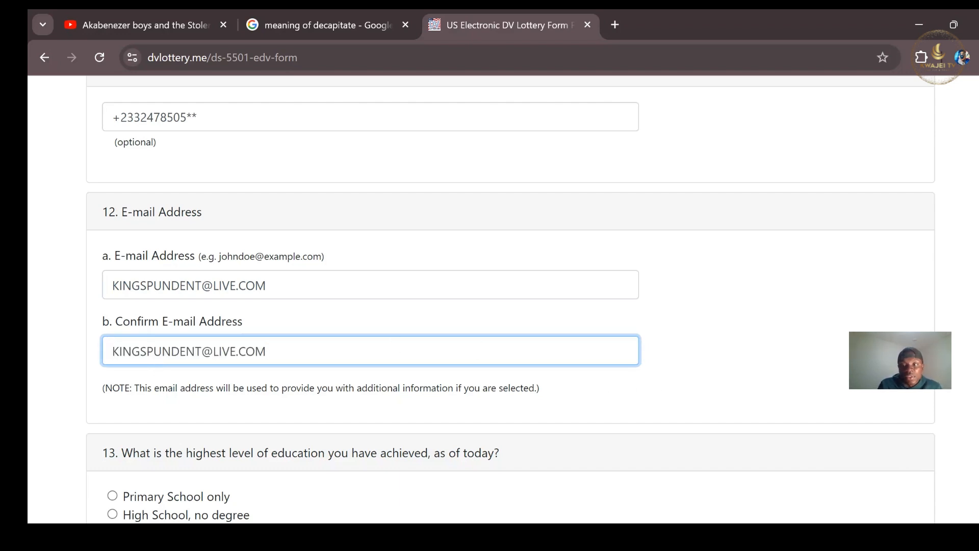
# Choose 'High School degree' as the highest education level in question 13.
pyautogui.scroll(-6, 510, 299)
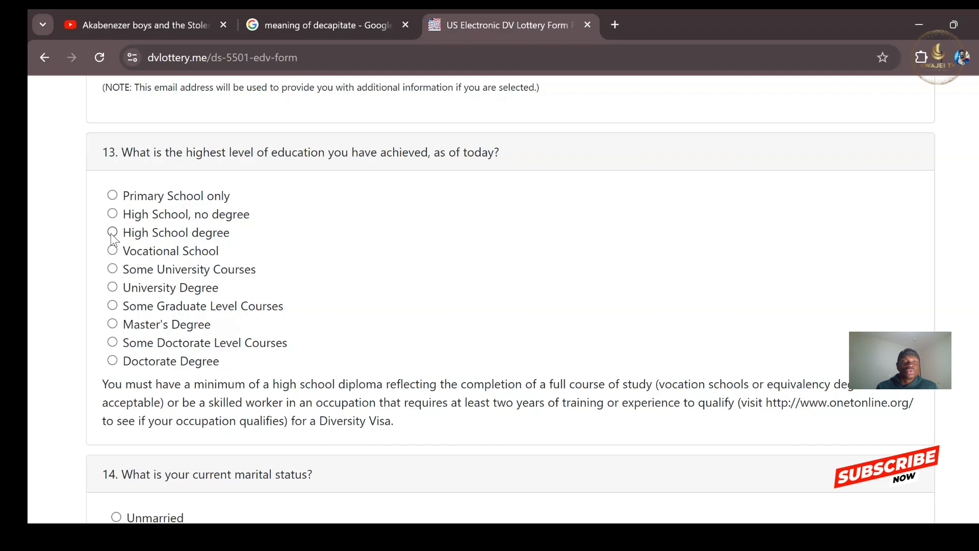
pyautogui.click(112, 214)
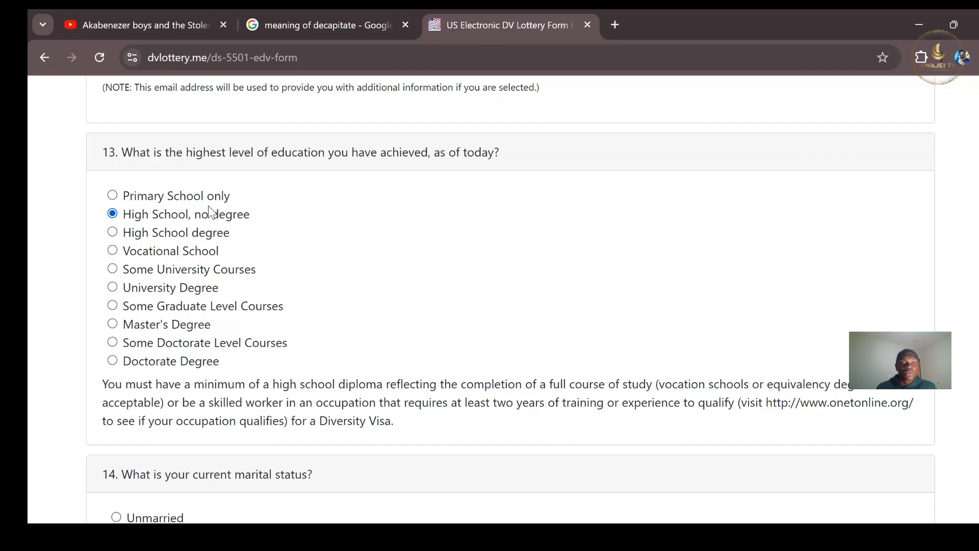
pyautogui.click(114, 232)
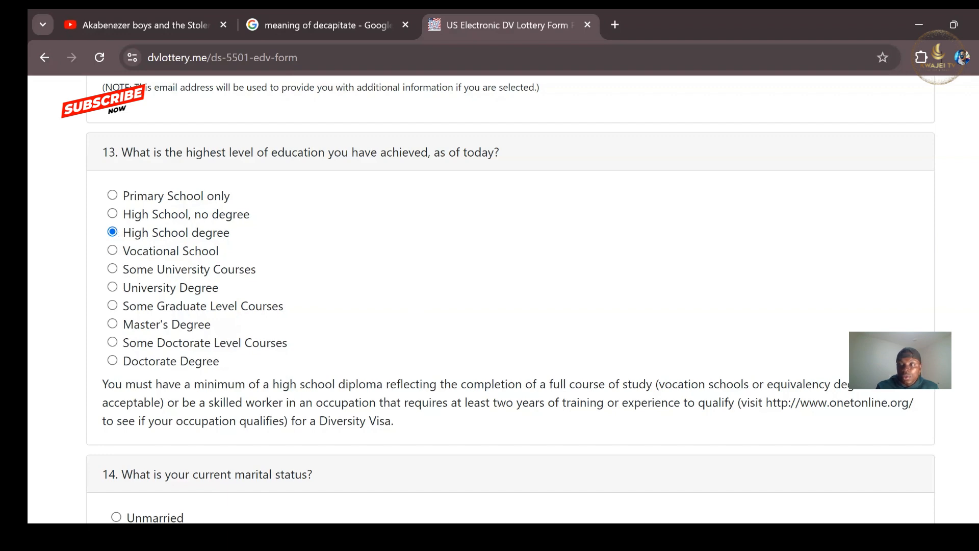
pyautogui.scroll(-4, 510, 303)
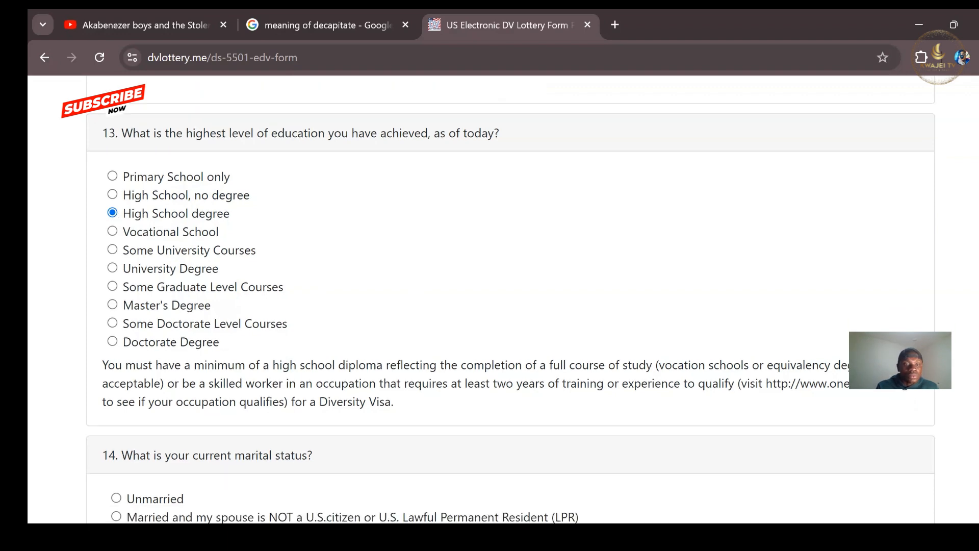
pyautogui.scroll(-2, 377, 352)
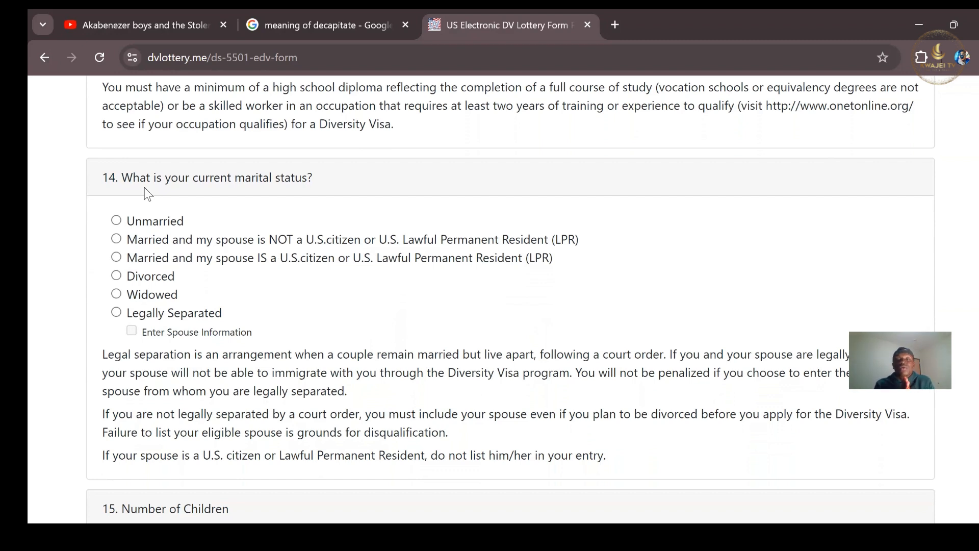
# Leave question 14's marital status set to Unmarried after trying Divorced and married options.
pyautogui.click(117, 221)
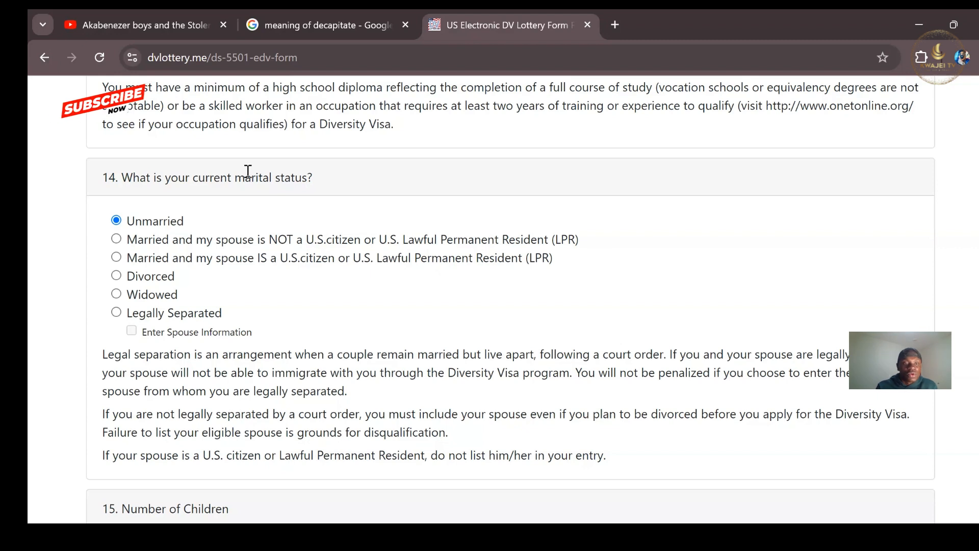
pyautogui.click(117, 276)
pyautogui.click(117, 221)
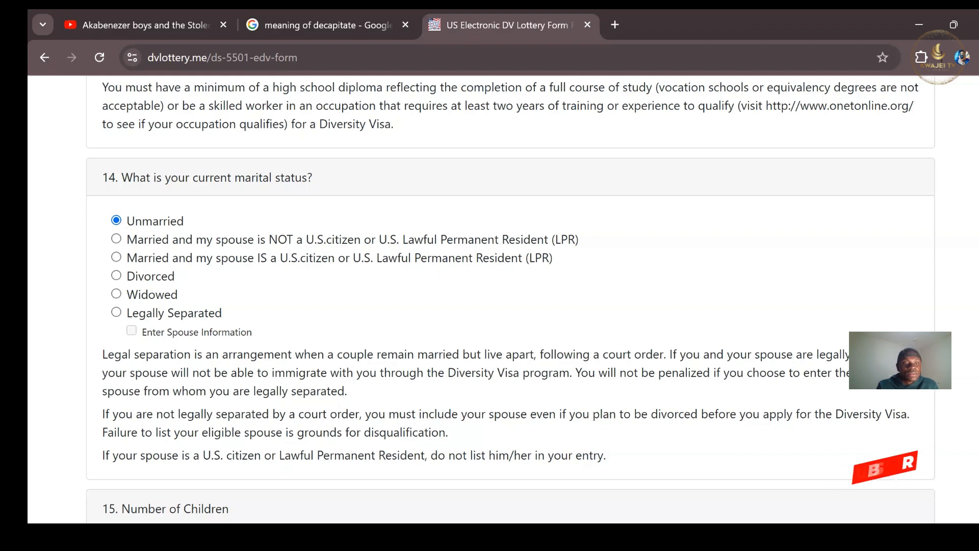
pyautogui.scroll(-1, 510, 299)
pyautogui.scroll(-1, 510, 298)
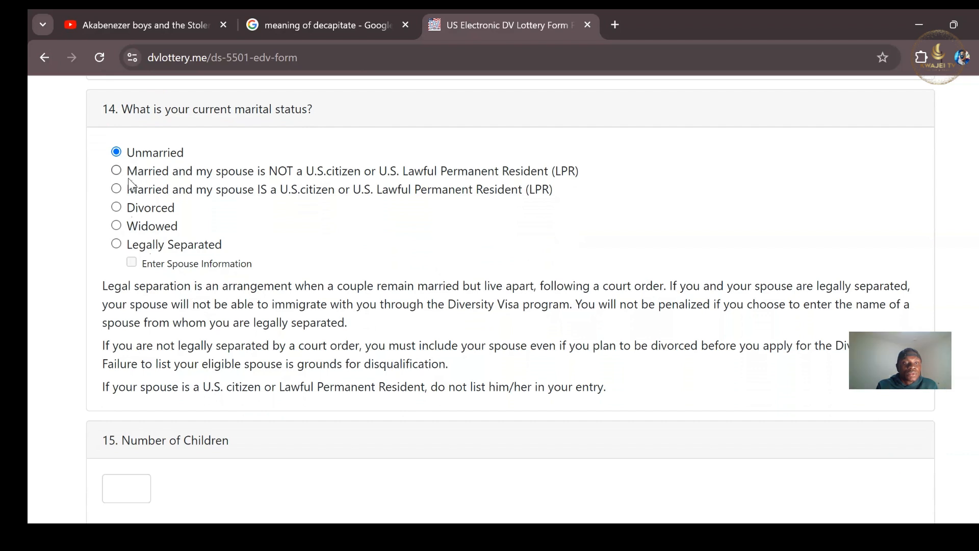
pyautogui.click(117, 170)
pyautogui.click(117, 152)
# Enter 0 in the Number of Children field, replacing the mistyped 6, 2 and 1.
pyautogui.scroll(-4, 510, 296)
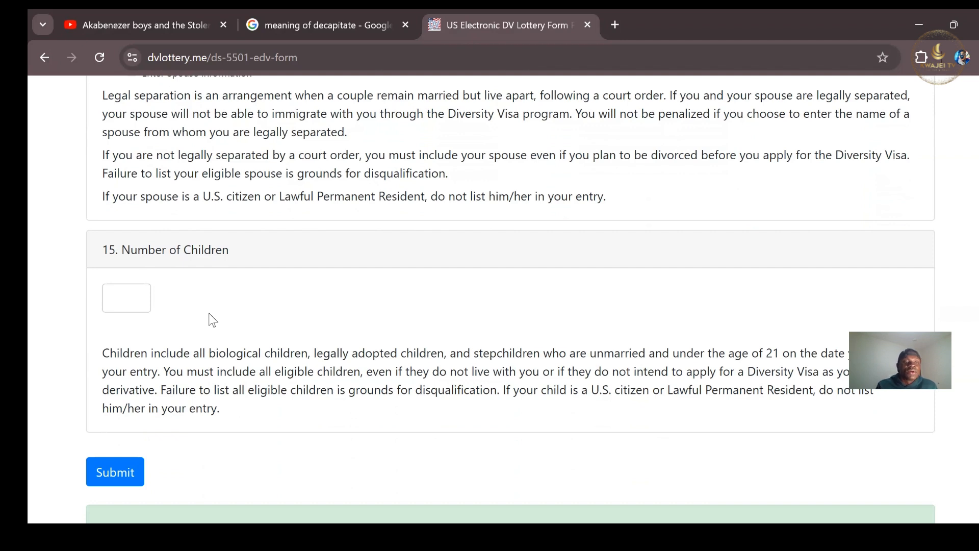
pyautogui.click(122, 291)
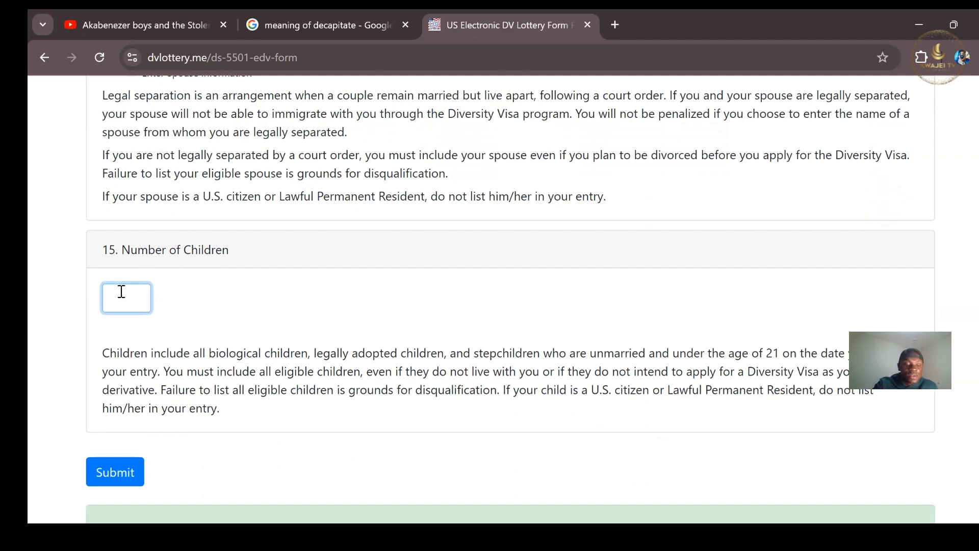
pyautogui.write('6')
pyautogui.press('BackSpace')
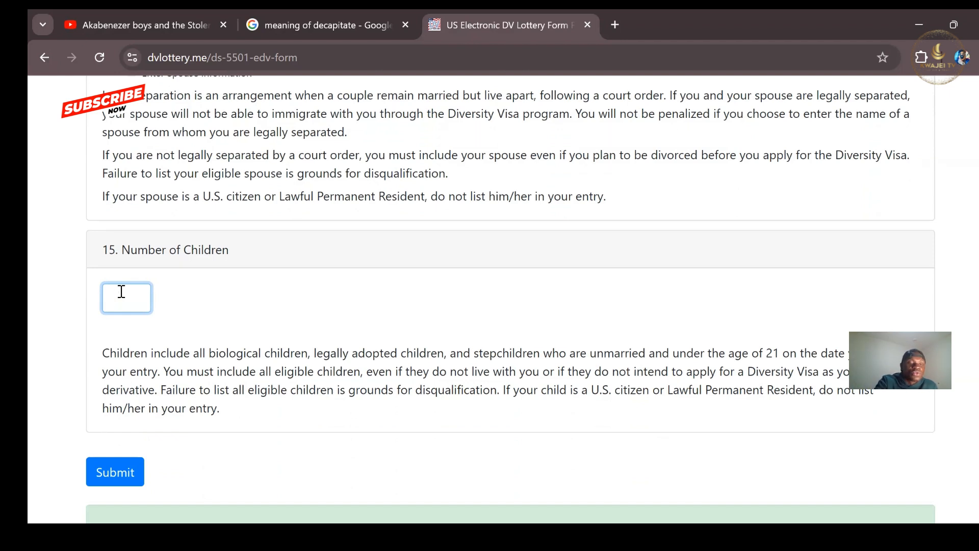
pyautogui.write('2')
pyautogui.press('BackSpace')
pyautogui.write('1')
pyautogui.press('BackSpace')
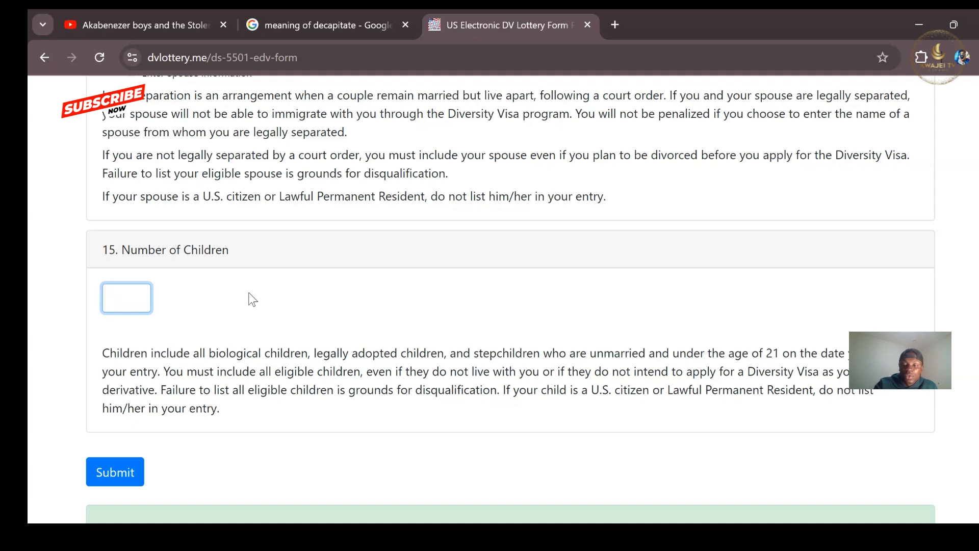
pyautogui.write('0')
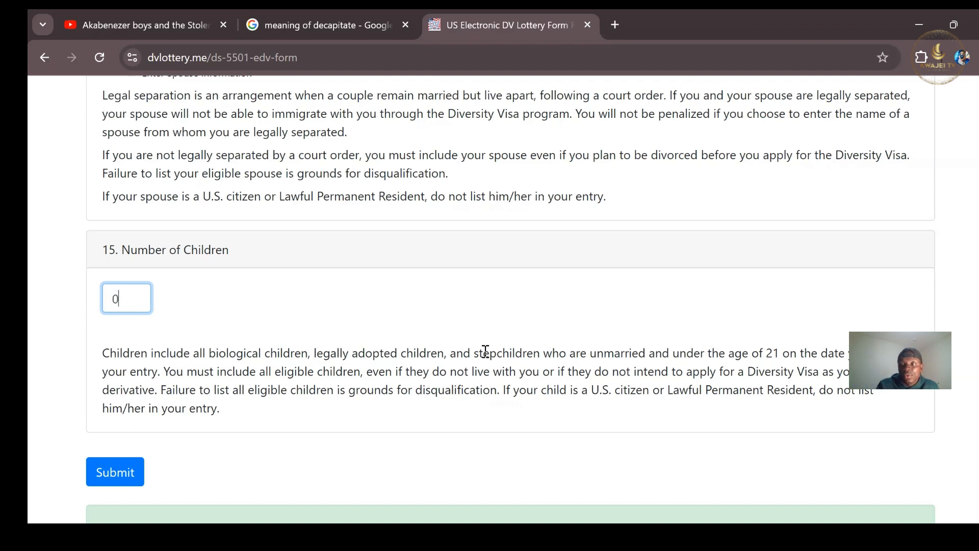